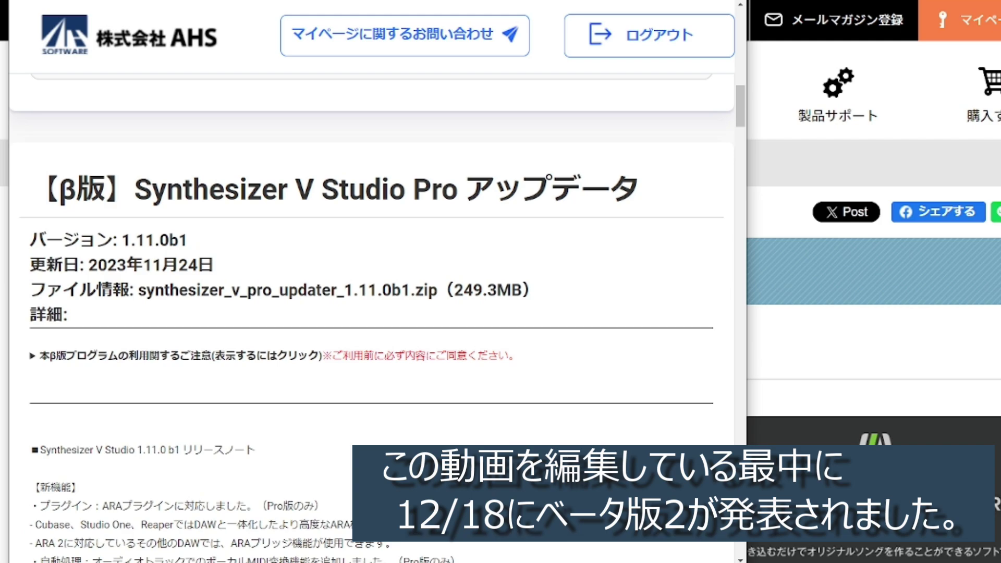
- Find and highlight the audio-track vocal MIDI conversion entry in the Synthesizer V Studio 1.11.0b1 release notes
{"action": "scroll", "coordinate": [371, 313], "scroll_direction": "down", "scroll_amount": 3}
{"action": "scroll", "coordinate": [338, 369], "scroll_direction": "down", "scroll_amount": 2}
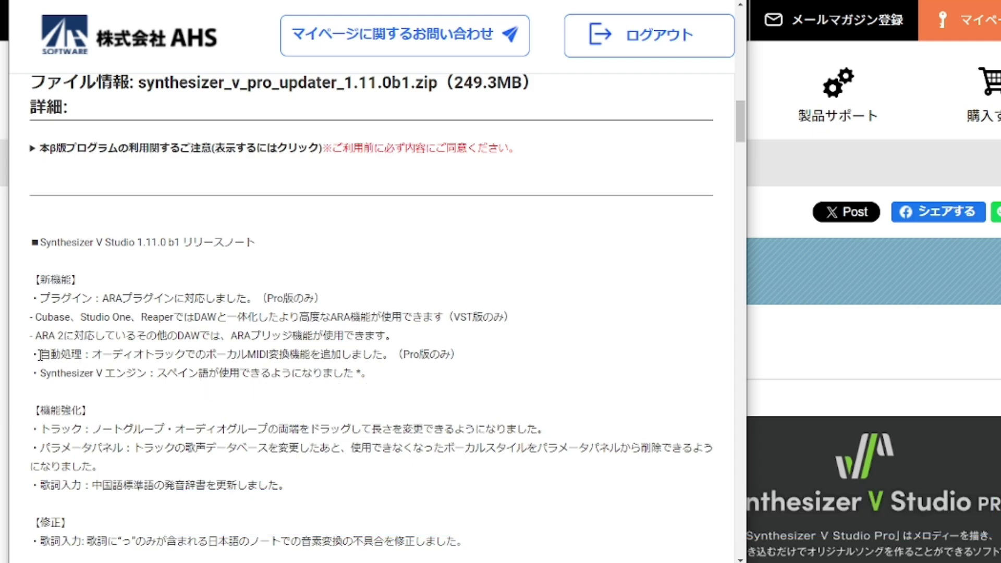
{"action": "left_click_drag", "start_coordinate": [40, 356], "coordinate": [486, 361]}
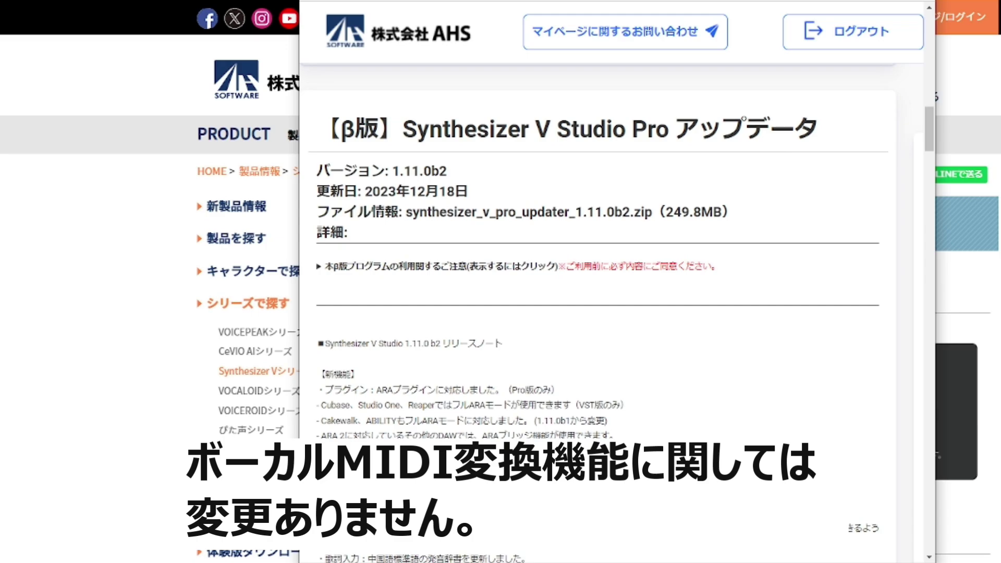
- Look through the Synthesizer V Studio 1.11.0b2 release notes, covering new features, enhancements, behaviour changes and fixes
{"action": "scroll", "coordinate": [598, 312], "scroll_direction": "down", "scroll_amount": 4}
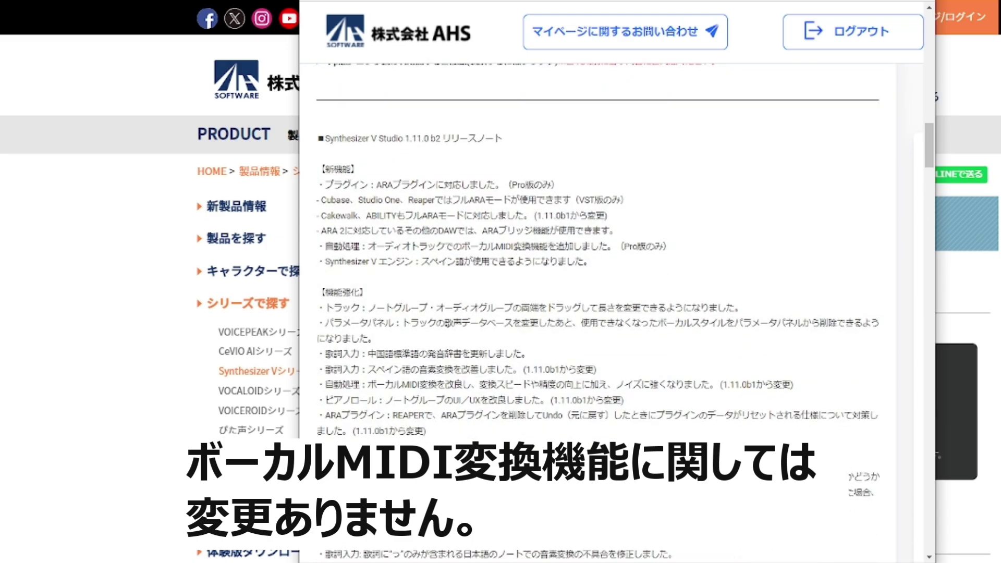
{"action": "scroll", "coordinate": [695, 451], "scroll_direction": "down", "scroll_amount": 4}
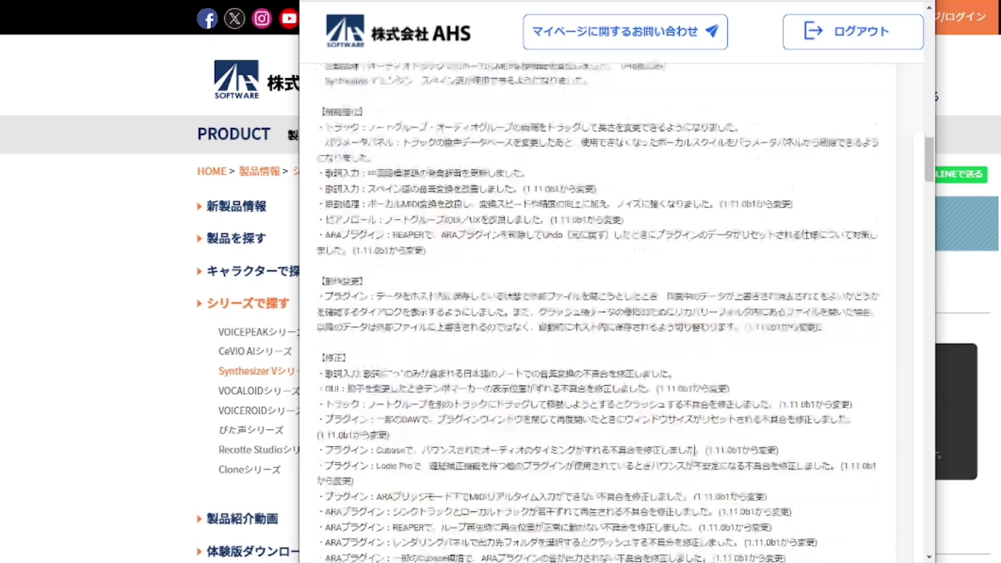
{"action": "scroll", "coordinate": [695, 450], "scroll_direction": "down", "scroll_amount": 2}
{"action": "scroll", "coordinate": [694, 452], "scroll_direction": "up", "scroll_amount": 15}
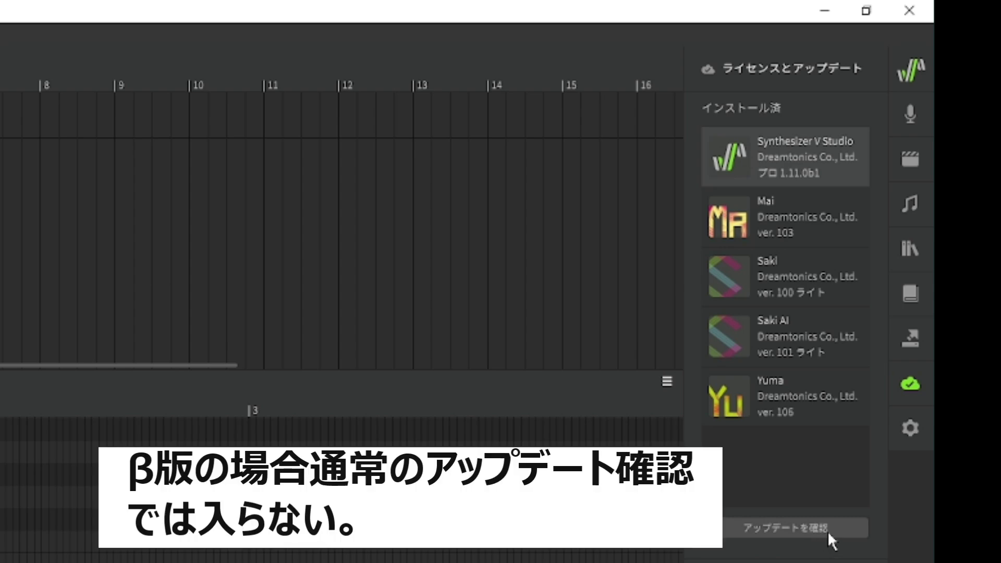
- Minimize Synthesizer V Studio Pro, then expand and read the beta program usage notice in the 1.11.0b1 updater entry
{"action": "left_click", "coordinate": [824, 16]}
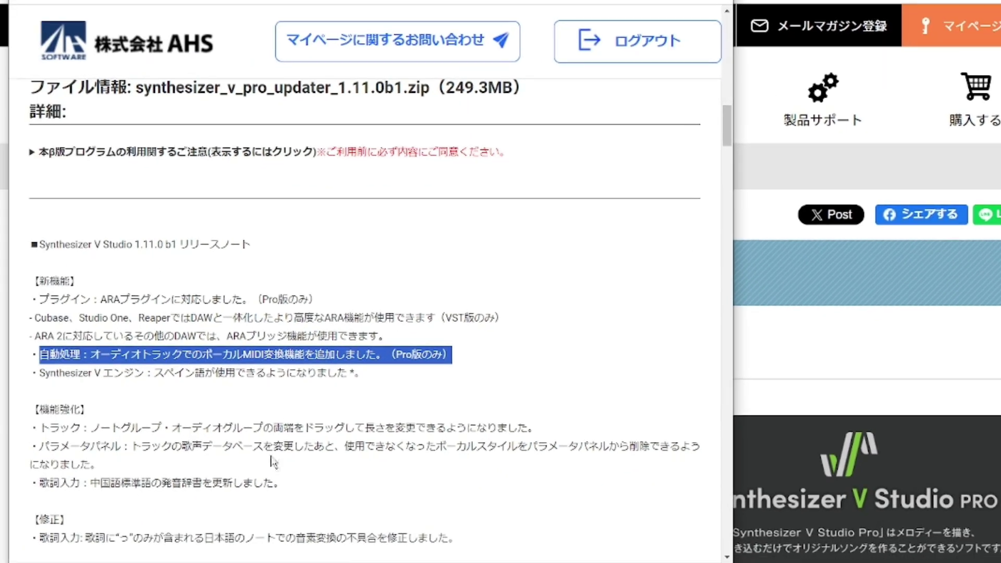
{"action": "scroll", "coordinate": [274, 464], "scroll_direction": "down", "scroll_amount": 2}
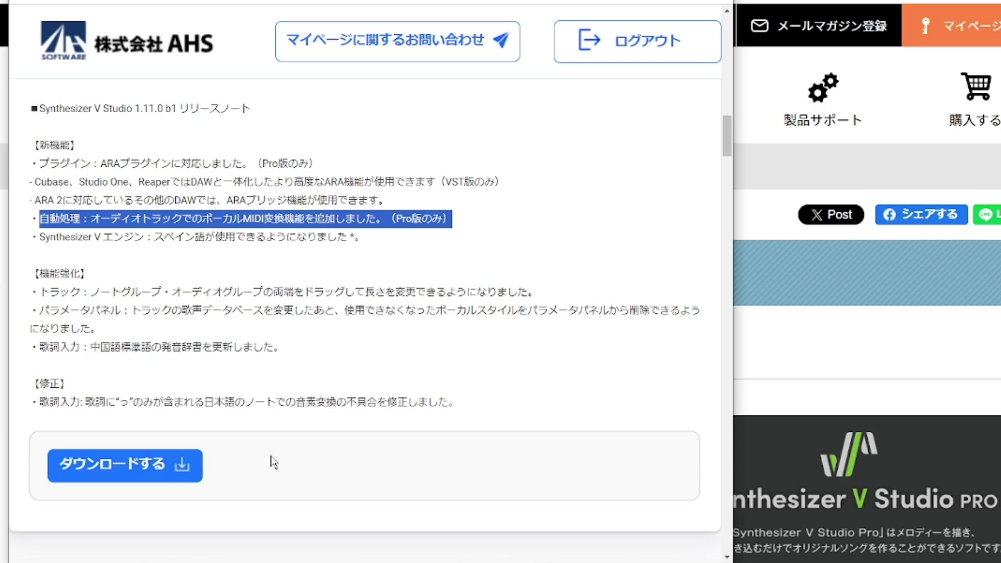
{"action": "scroll", "coordinate": [360, 406], "scroll_direction": "up", "scroll_amount": 4}
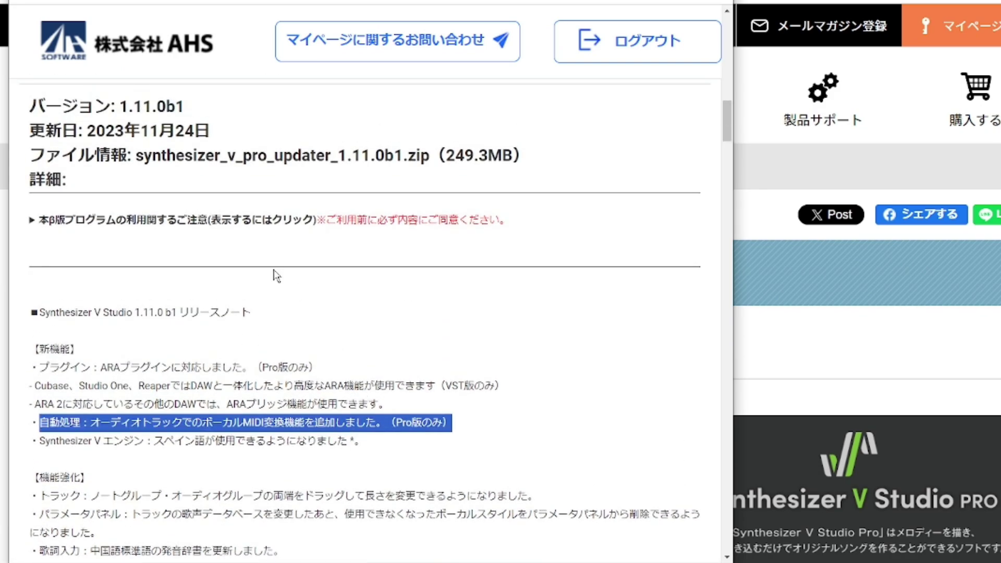
{"action": "left_click", "coordinate": [262, 219]}
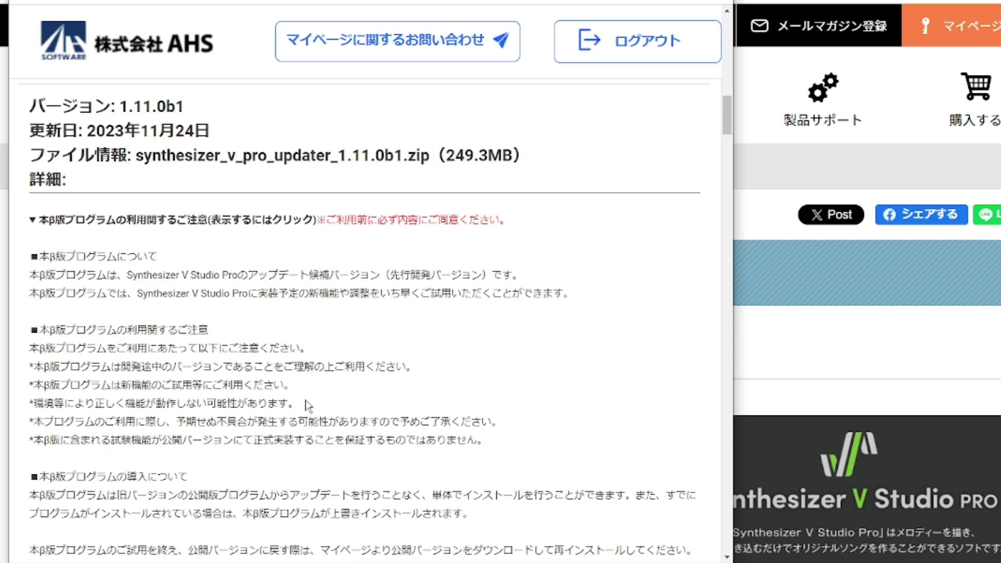
{"action": "scroll", "coordinate": [308, 406], "scroll_direction": "down", "scroll_amount": 3}
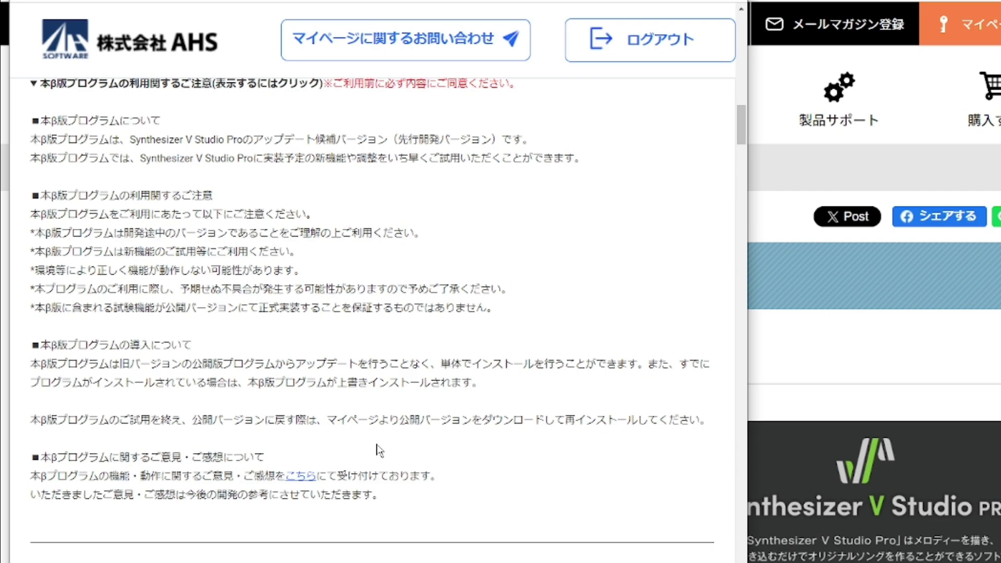
{"action": "scroll", "coordinate": [378, 417], "scroll_direction": "up", "scroll_amount": 4}
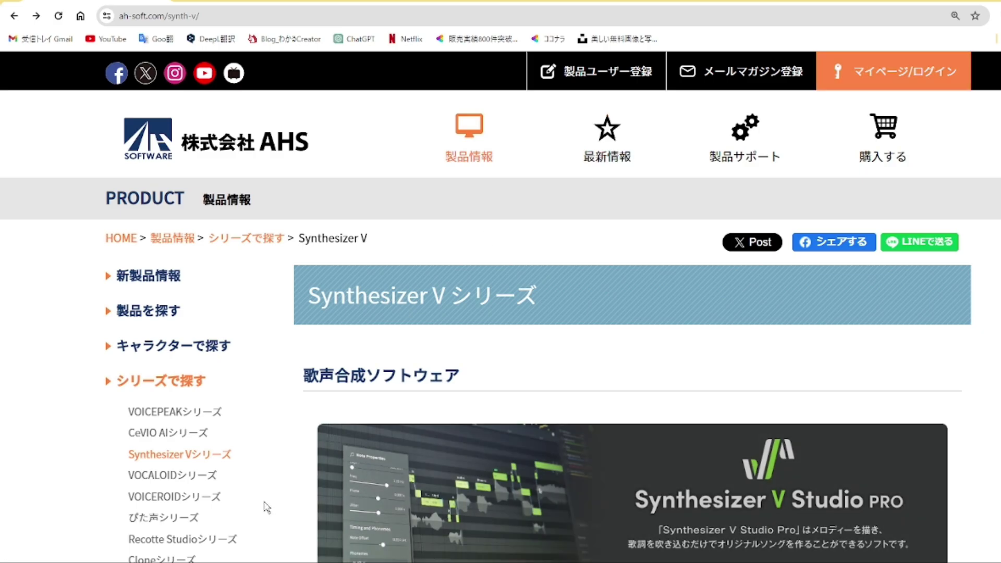
- Bring up the AHS My Page download list and locate the beta Synthesizer V Studio Pro 1.11.0b1 updater entry
{"action": "mouse_move", "coordinate": [118, 561]}
{"action": "left_click", "coordinate": [168, 513]}
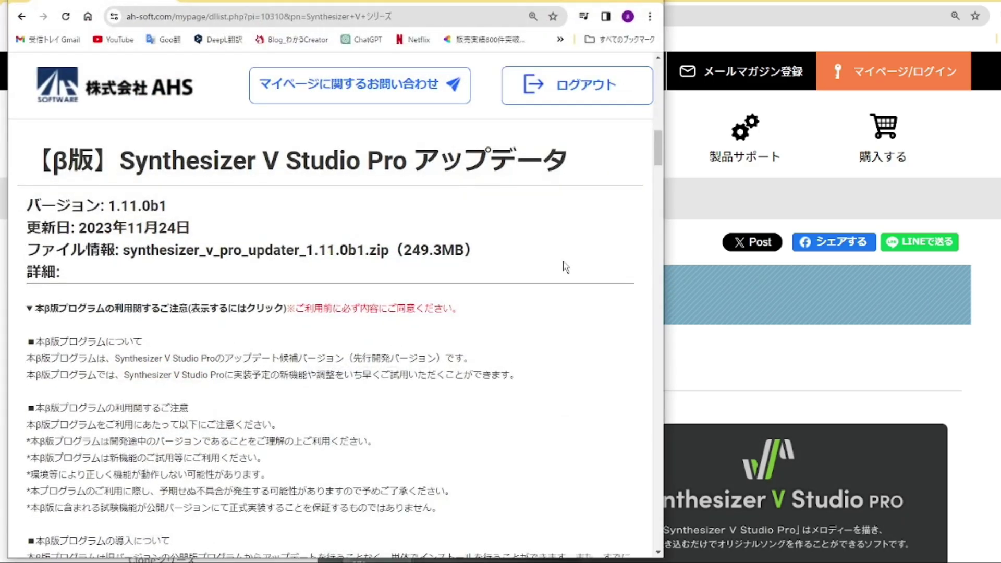
{"action": "scroll", "coordinate": [454, 350], "scroll_direction": "up", "scroll_amount": 10}
{"action": "scroll", "coordinate": [439, 358], "scroll_direction": "down", "scroll_amount": 5}
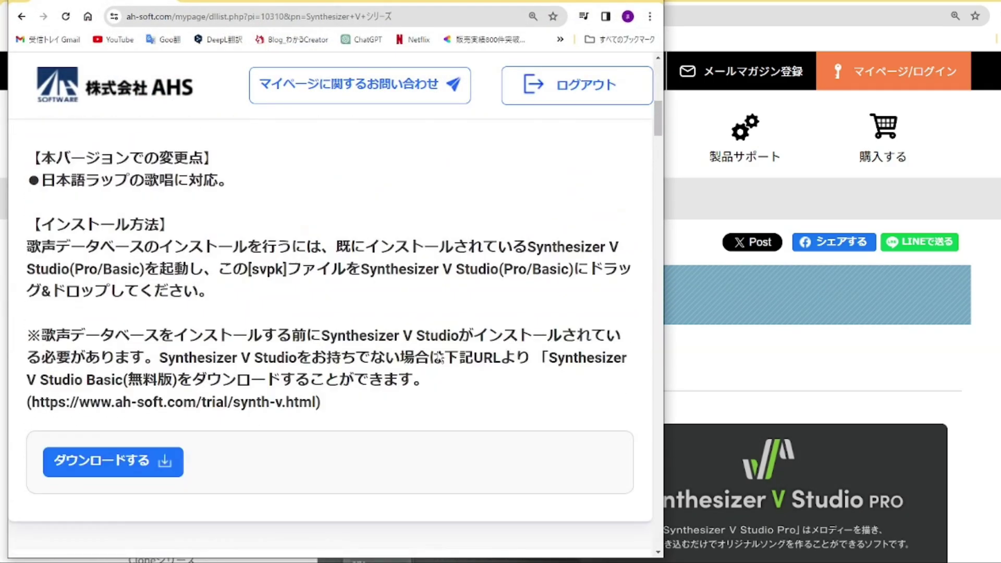
{"action": "scroll", "coordinate": [439, 358], "scroll_direction": "down", "scroll_amount": 6}
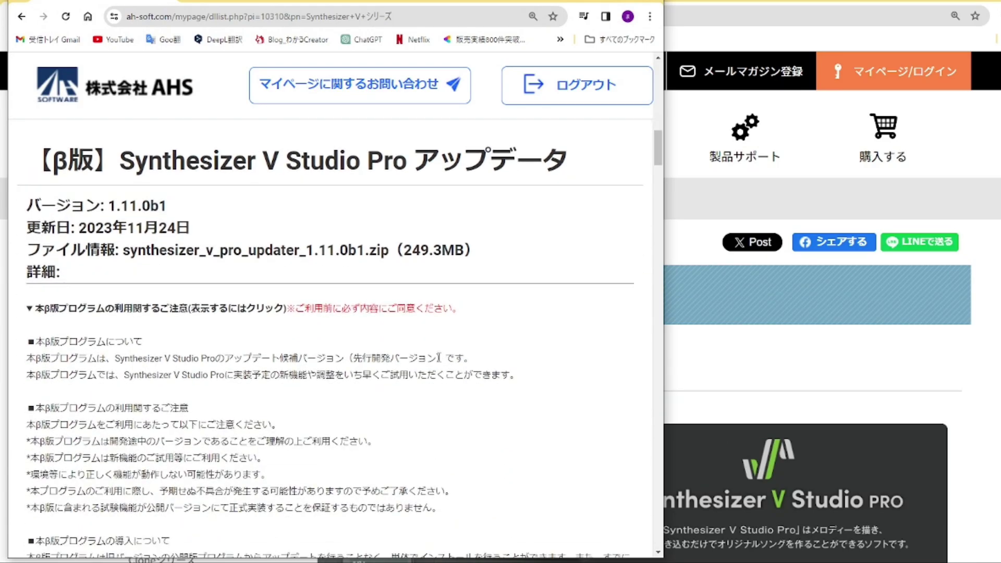
{"action": "scroll", "coordinate": [436, 355], "scroll_direction": "down", "scroll_amount": 10}
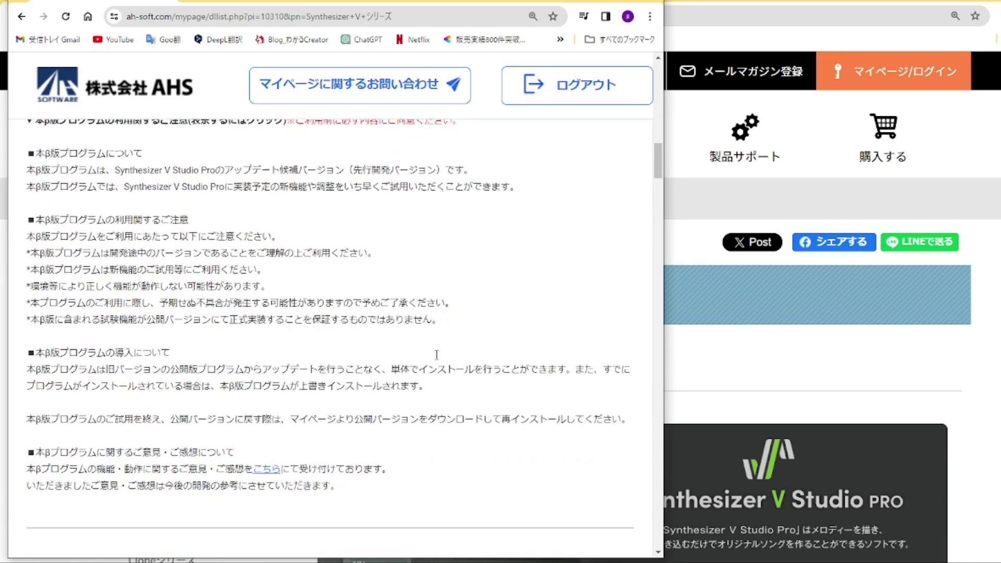
{"action": "scroll", "coordinate": [437, 355], "scroll_direction": "down", "scroll_amount": 3}
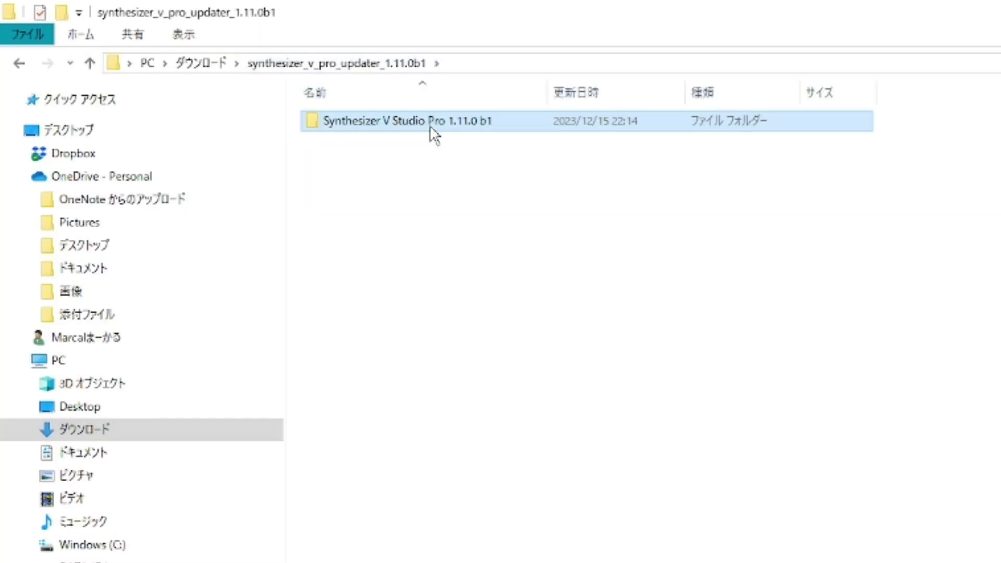
- In the extracted synthesizer_v_pro_updater_1.11.0b1 folder, open the Windows subfolder of Synthesizer V Studio Pro 1.11.0 b1 and run svstudio-pro-setup.exe
{"action": "double_click", "coordinate": [414, 128]}
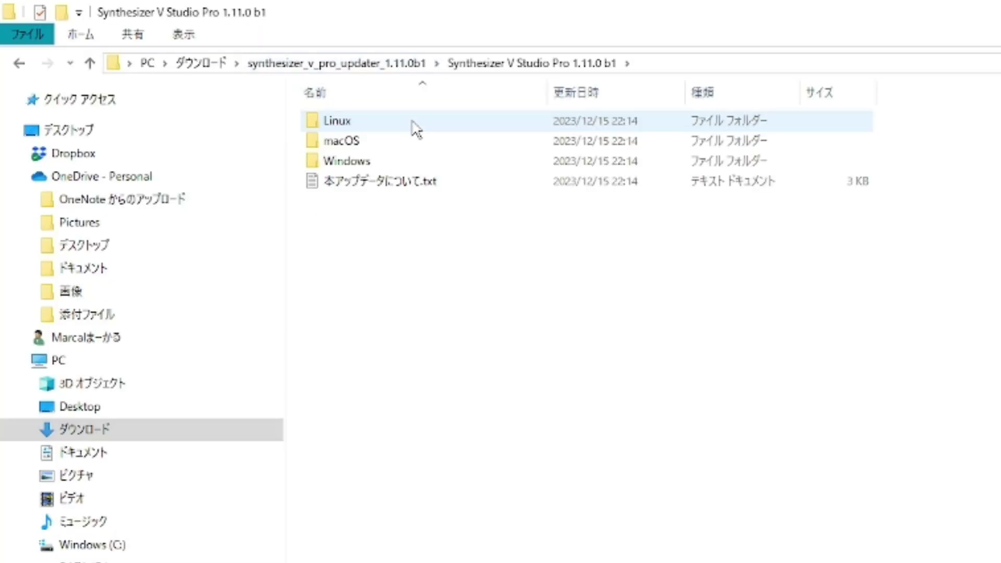
{"action": "mouse_move", "coordinate": [374, 143]}
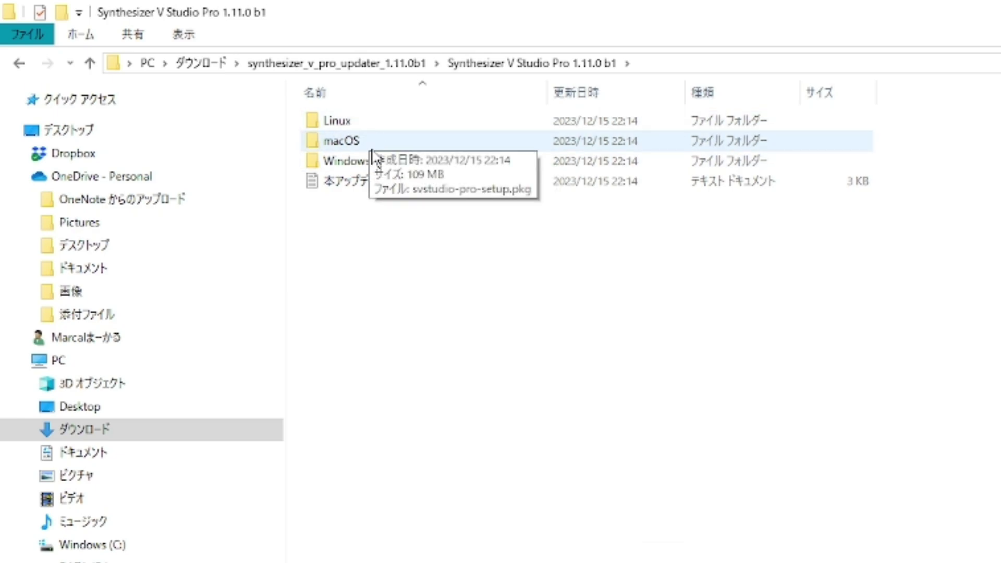
{"action": "double_click", "coordinate": [387, 162]}
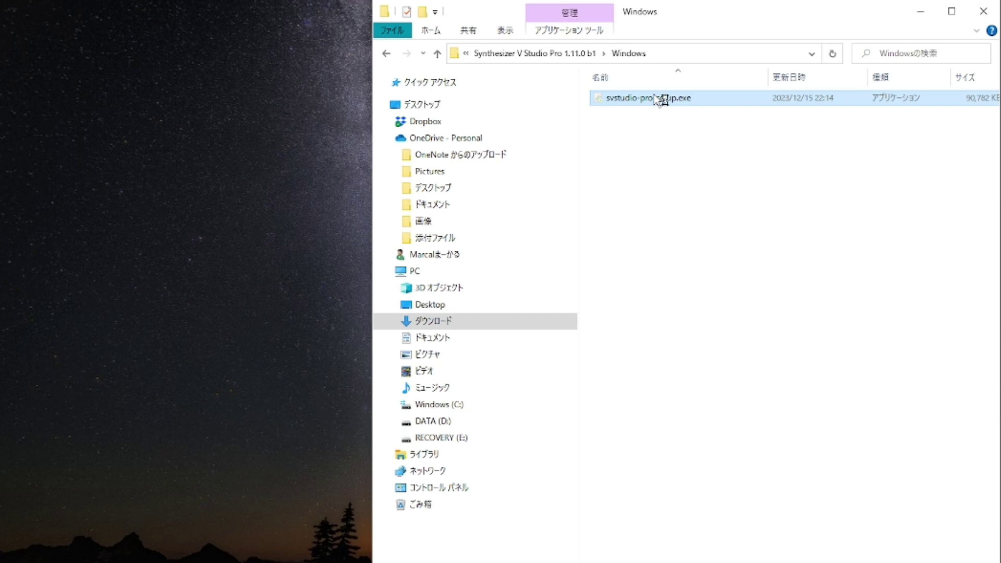
{"action": "double_click", "coordinate": [399, 122]}
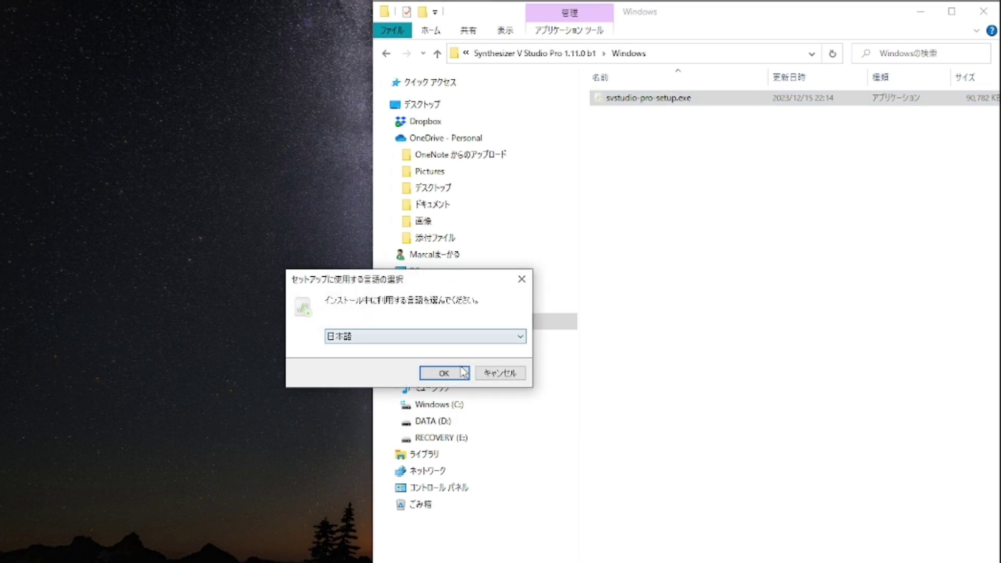
- Start the setup in Japanese and accept the Synthesizer V Studio licence agreement
{"action": "left_click", "coordinate": [463, 372]}
{"action": "left_click", "coordinate": [271, 432]}
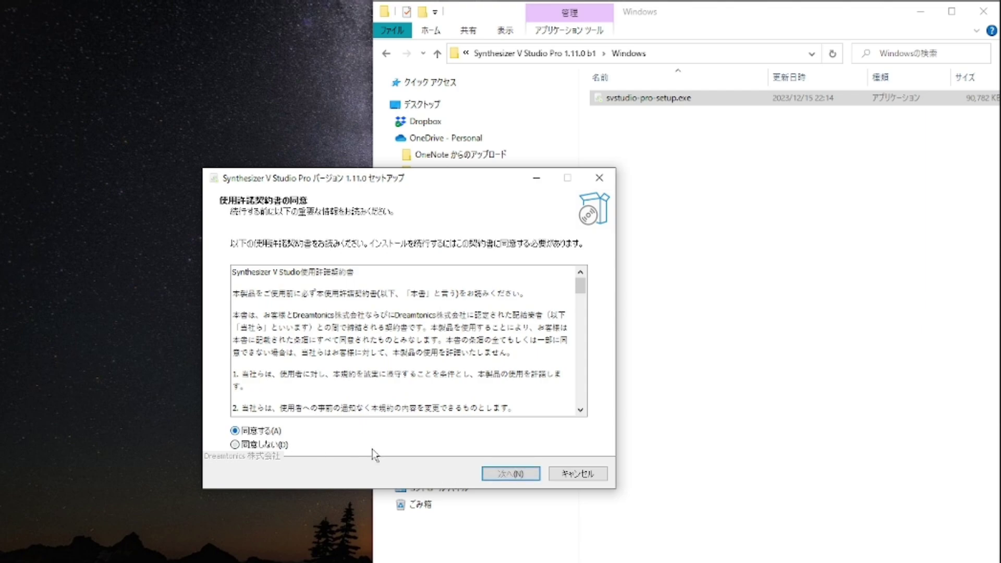
{"action": "left_click", "coordinate": [512, 474]}
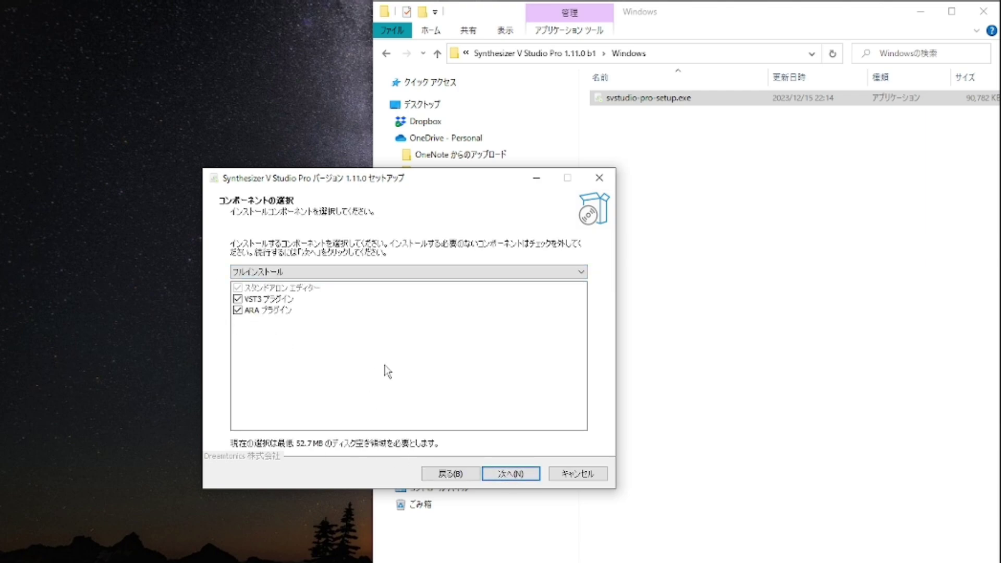
- Proceed with the full install including the VST3 and ARA plugins, toggle the desktop shortcut task and continue the installation
{"action": "left_click", "coordinate": [495, 472]}
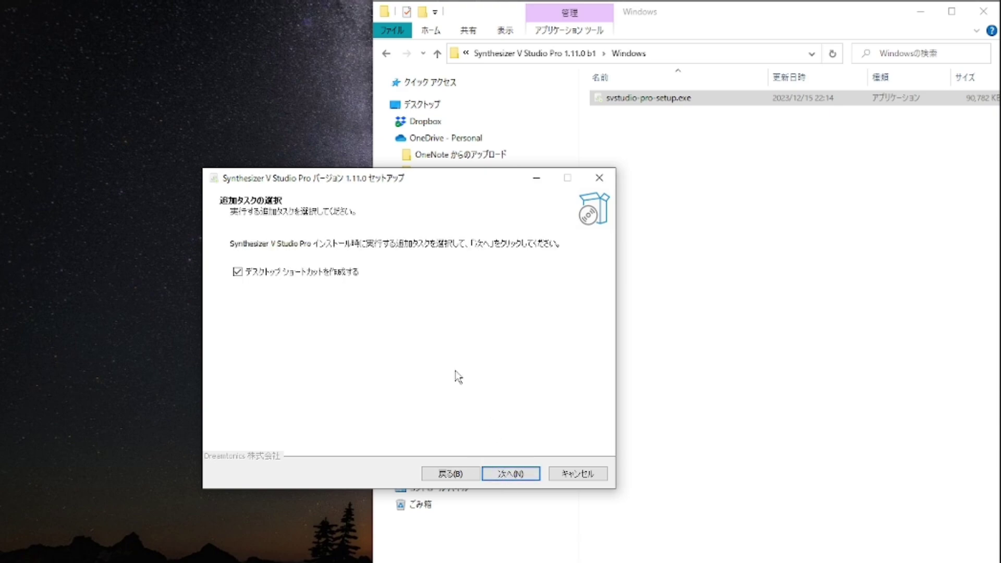
{"action": "left_click", "coordinate": [238, 272]}
{"action": "left_click", "coordinate": [512, 472]}
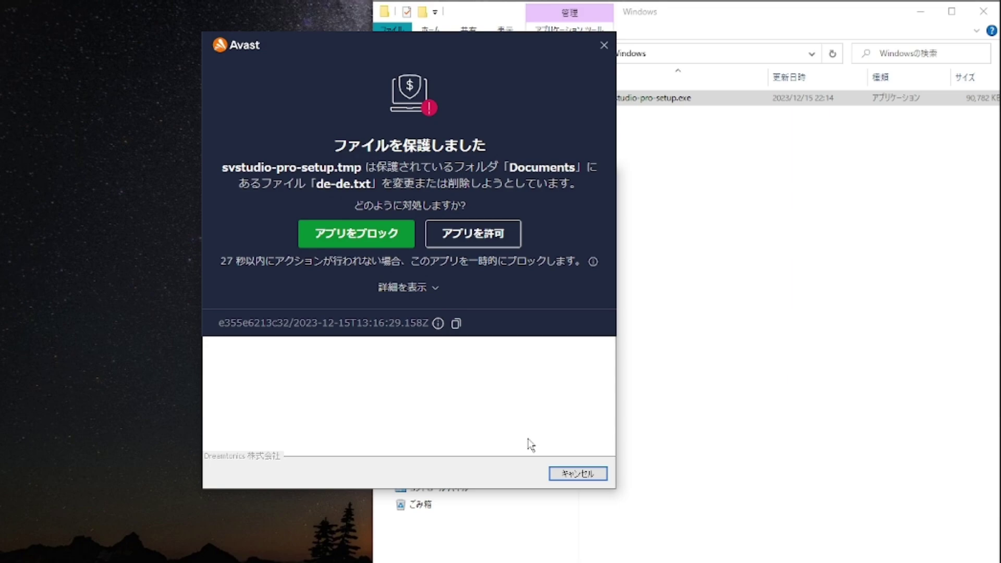
- Allow svstudio-pro-setup.tmp through the Avast protection and finish the setup with synthv-studio.exe set to launch
{"action": "left_click", "coordinate": [465, 234]}
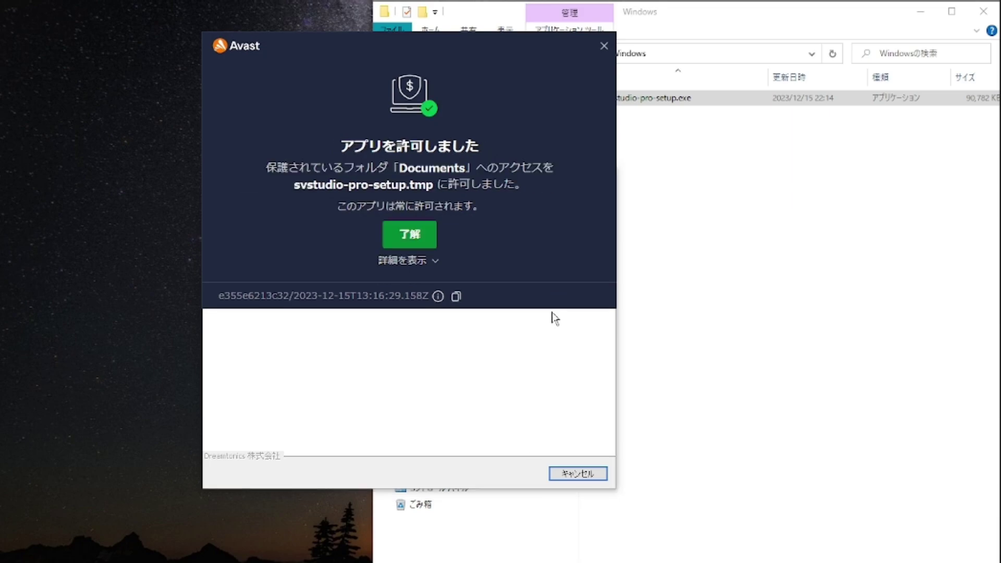
{"action": "left_click", "coordinate": [409, 235]}
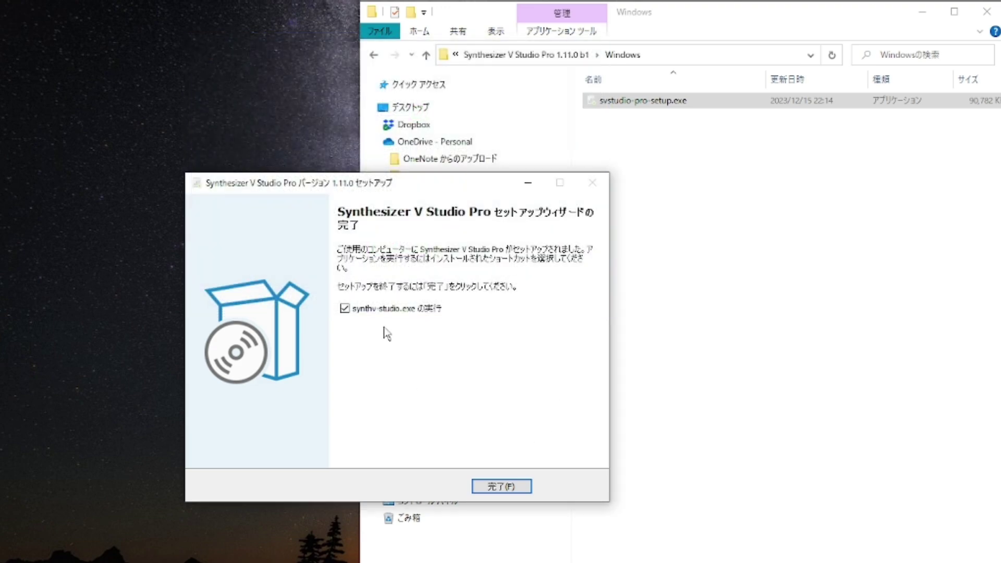
{"action": "left_click", "coordinate": [496, 485]}
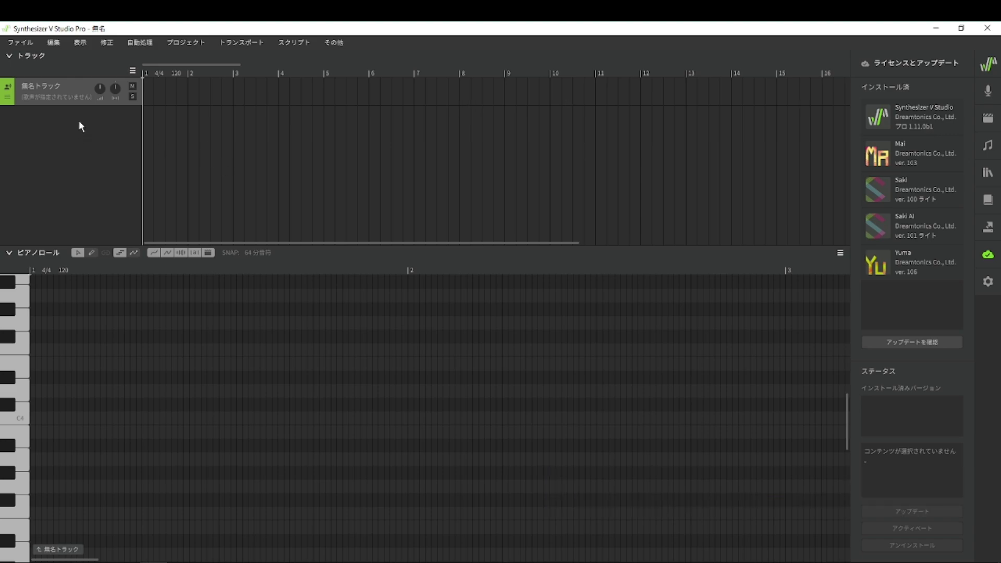
- Assign the Yuma voice database to the unnamed track and show its voice settings
{"action": "left_click", "coordinate": [44, 95]}
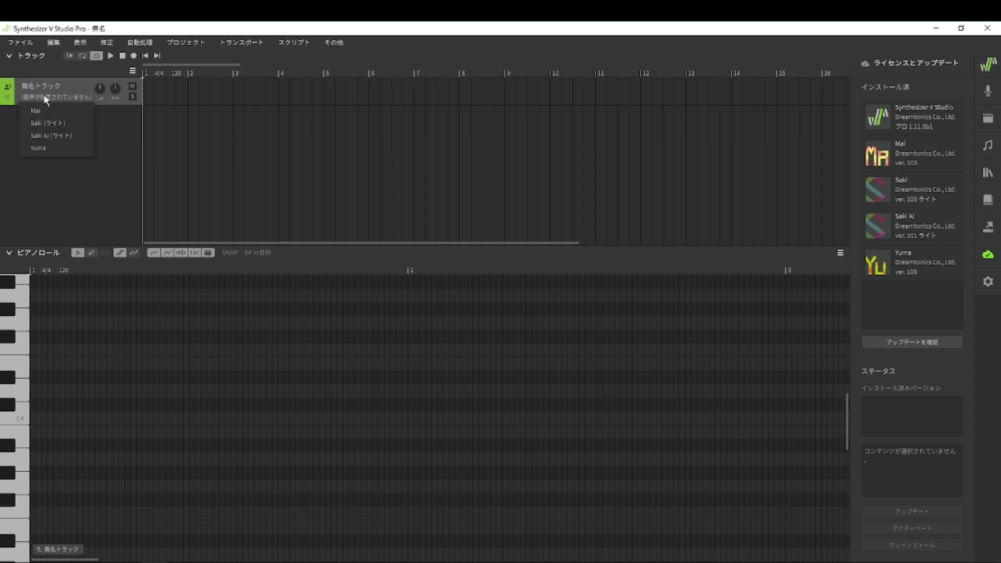
{"action": "left_click", "coordinate": [47, 149]}
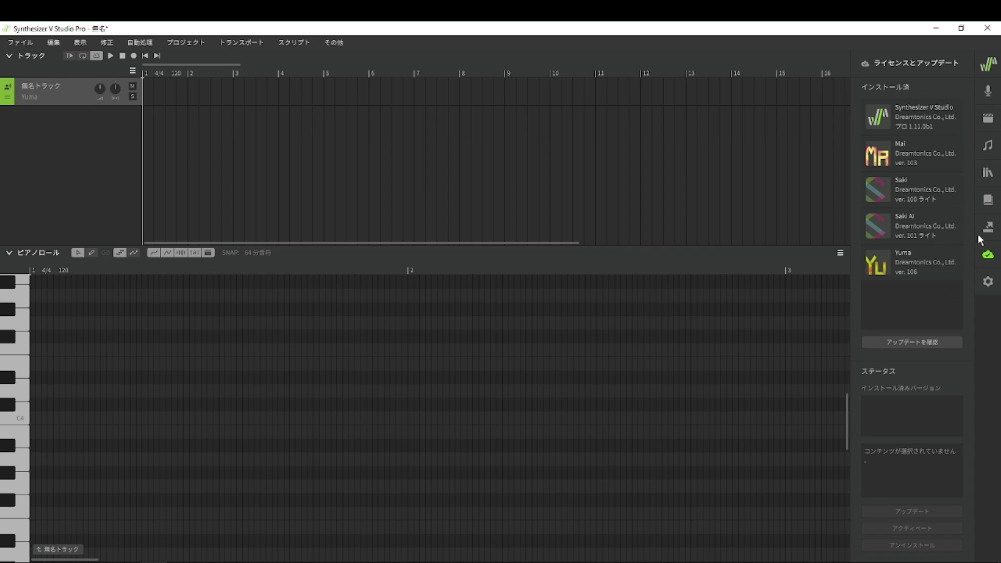
{"action": "left_click", "coordinate": [987, 254]}
{"action": "left_click", "coordinate": [986, 92]}
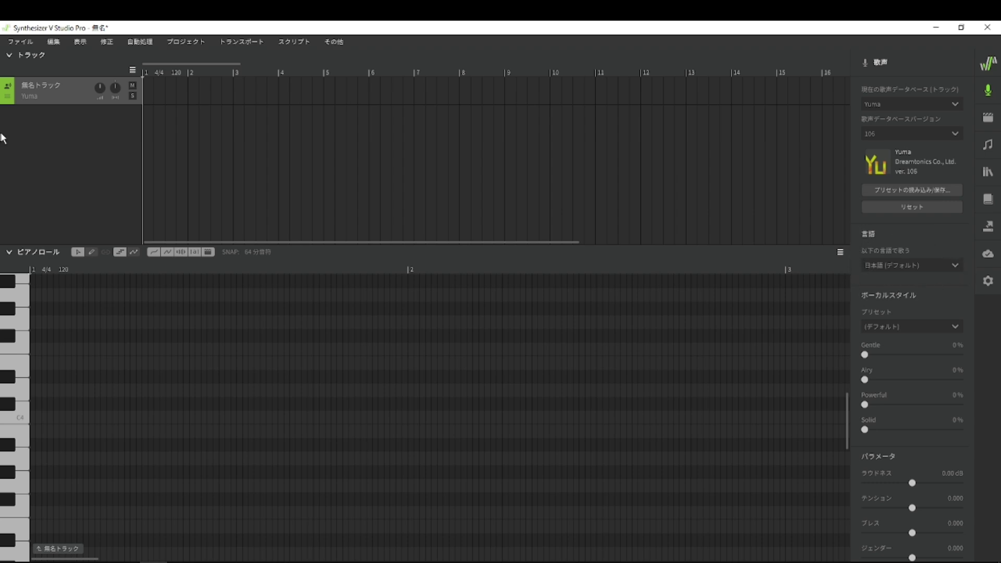
- Add a new audio track below the Yuma track using the vocal-only WAV file 木漏れ日_ボーカル from the サンプル folder
{"action": "mouse_move", "coordinate": [67, 133]}
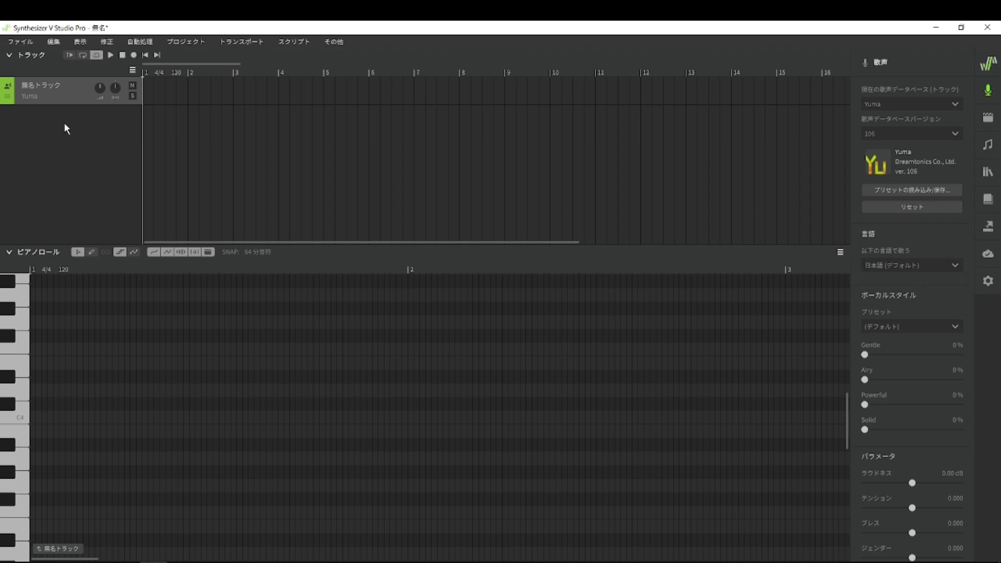
{"action": "right_click", "coordinate": [65, 125]}
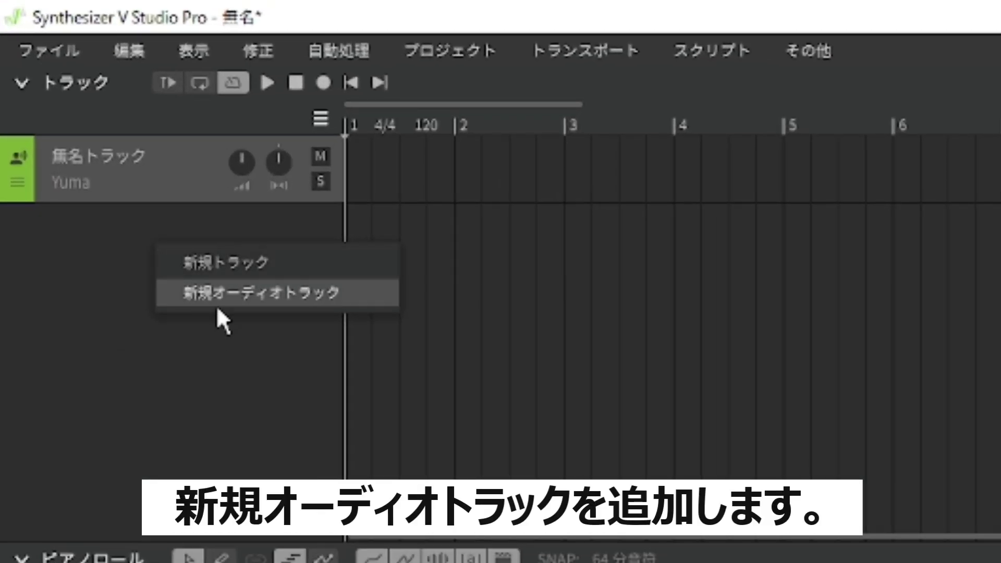
{"action": "left_click", "coordinate": [226, 297]}
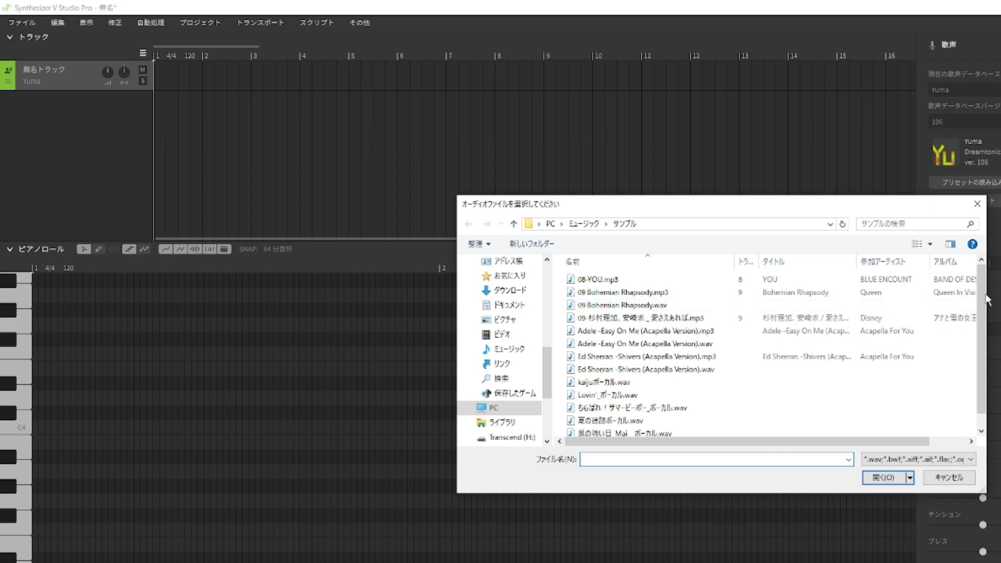
{"action": "scroll", "coordinate": [980, 300], "scroll_direction": "down", "scroll_amount": 1}
{"action": "left_click", "coordinate": [626, 428]}
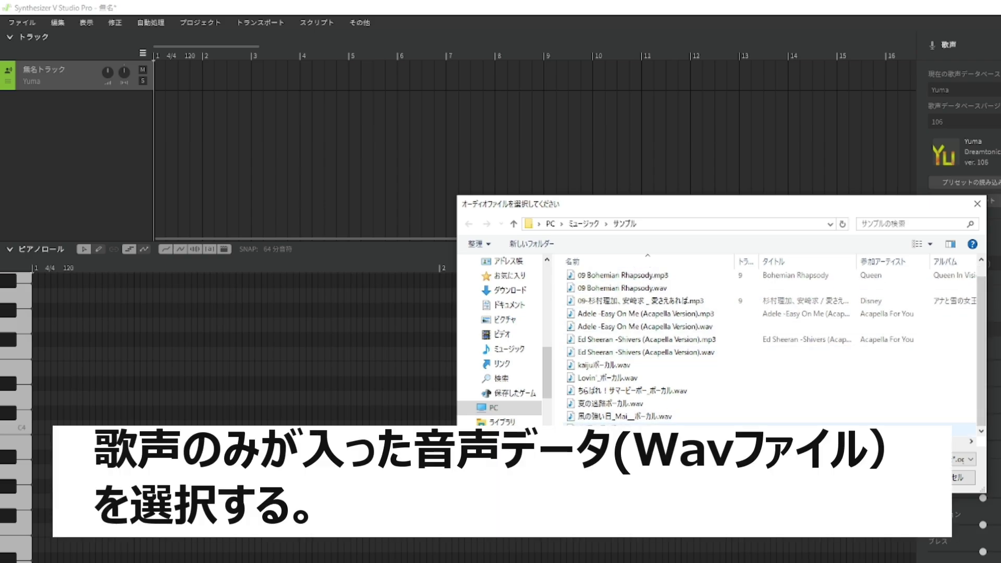
{"action": "key", "text": "Return"}
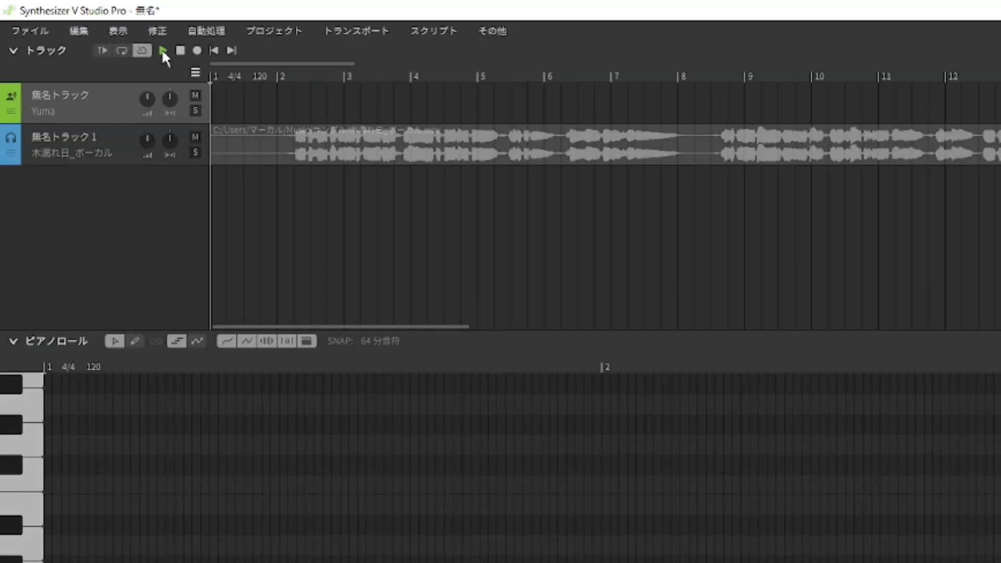
- Play back the 木漏れ日_ボーカル audio and convert it to notes at 80% detection sensitivity with pitch correction, Japanese lyric analysis and the extracted pitch applied
{"action": "left_click", "coordinate": [163, 50]}
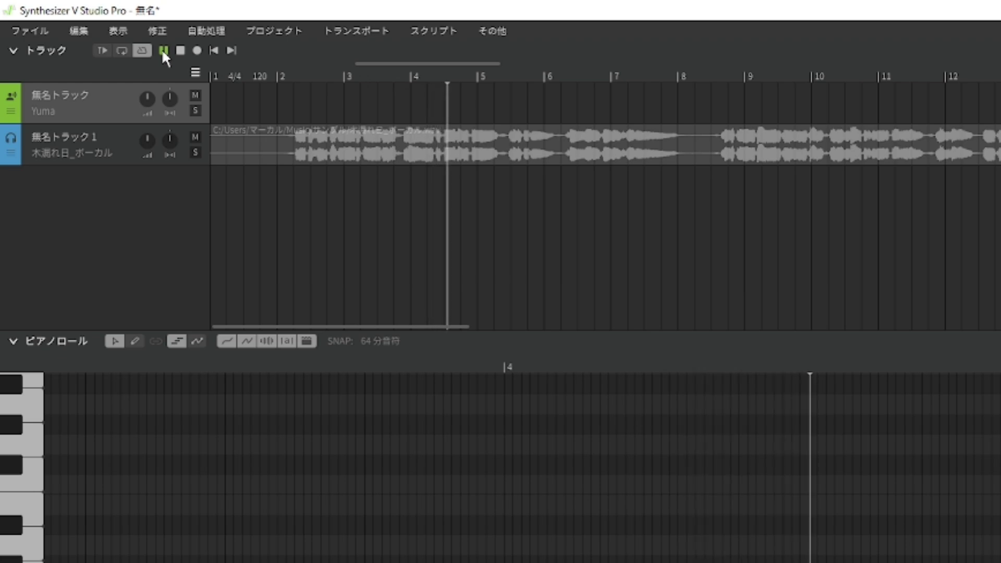
{"action": "left_click", "coordinate": [163, 51]}
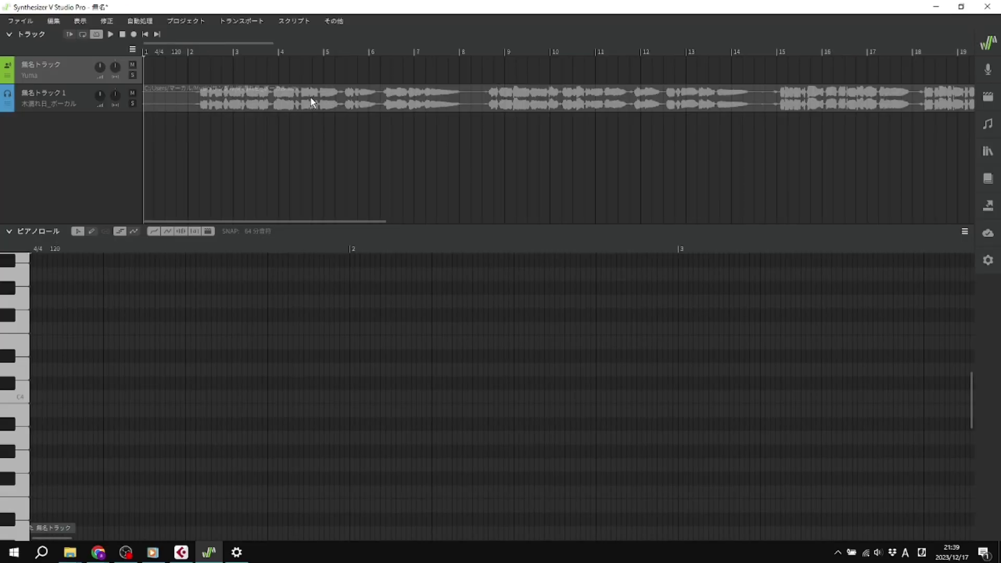
{"action": "right_click", "coordinate": [311, 99]}
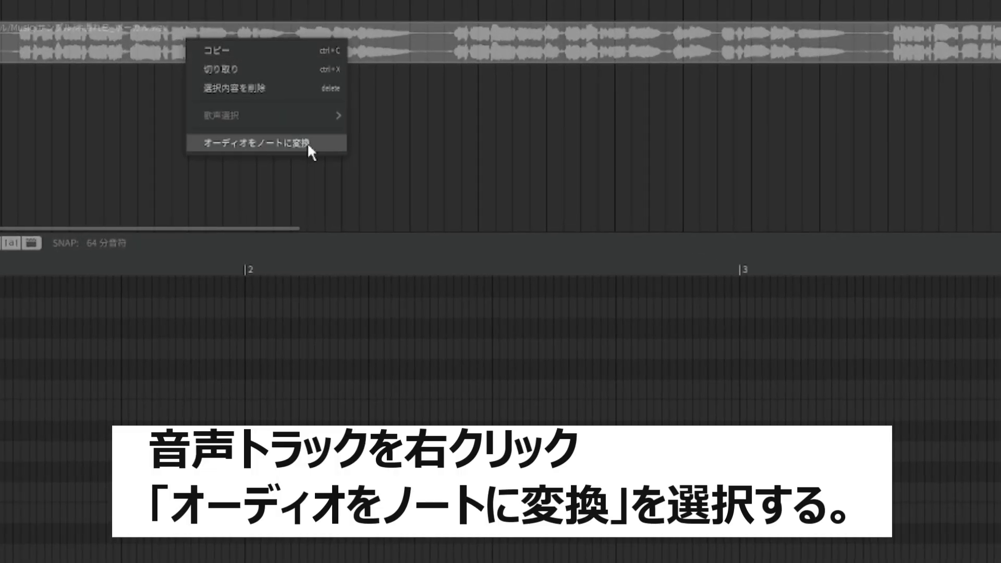
{"action": "left_click", "coordinate": [322, 146]}
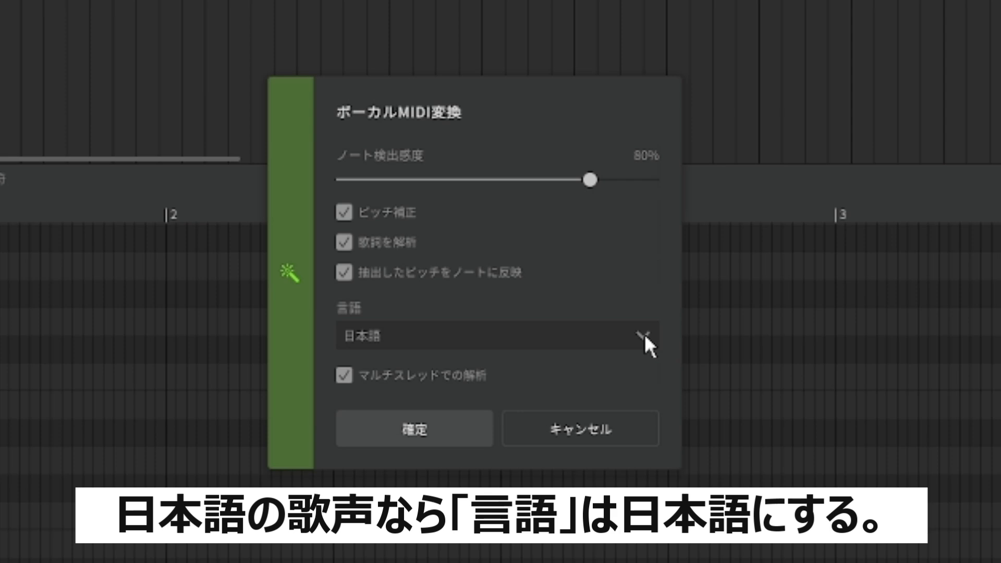
{"action": "left_click", "coordinate": [416, 425]}
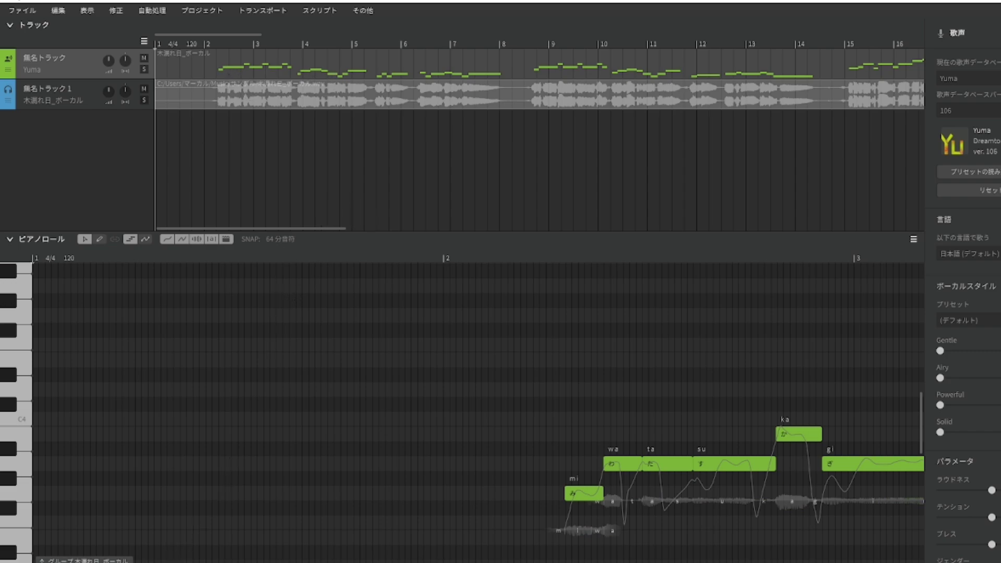
- Lower the volume of the 木漏れ日_ボーカル audio track and play back the converted notes together with it
{"action": "scroll", "coordinate": [469, 406], "scroll_direction": "right", "scroll_amount": 5}
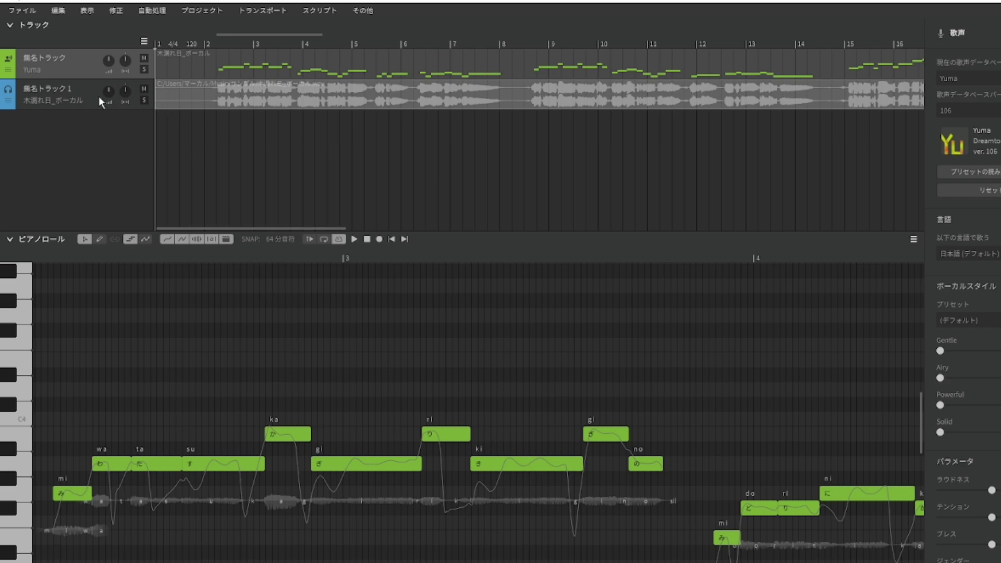
{"action": "left_click_drag", "start_coordinate": [109, 89], "coordinate": [86, 111]}
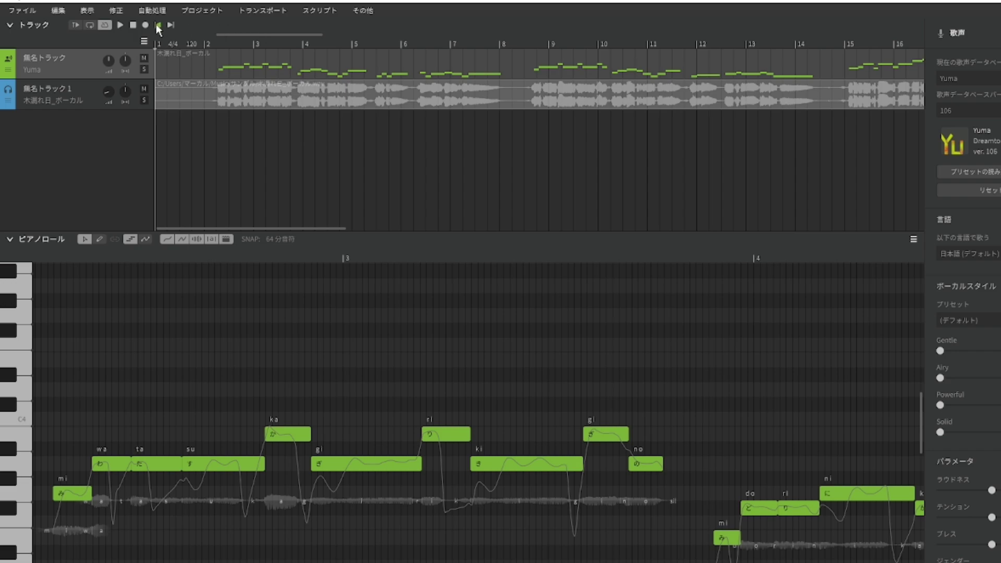
{"action": "left_click", "coordinate": [119, 25]}
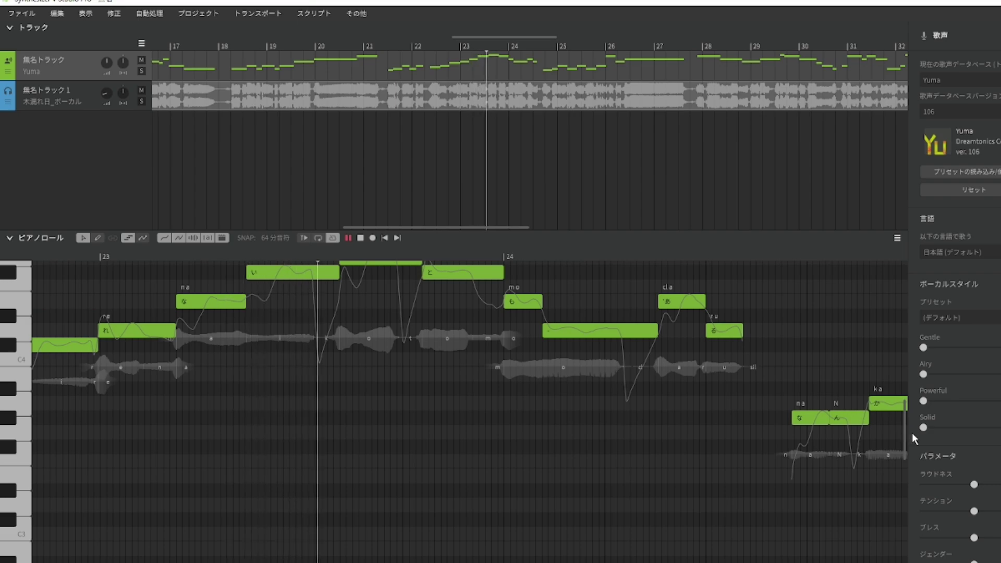
{"action": "left_click_drag", "start_coordinate": [900, 432], "coordinate": [901, 407]}
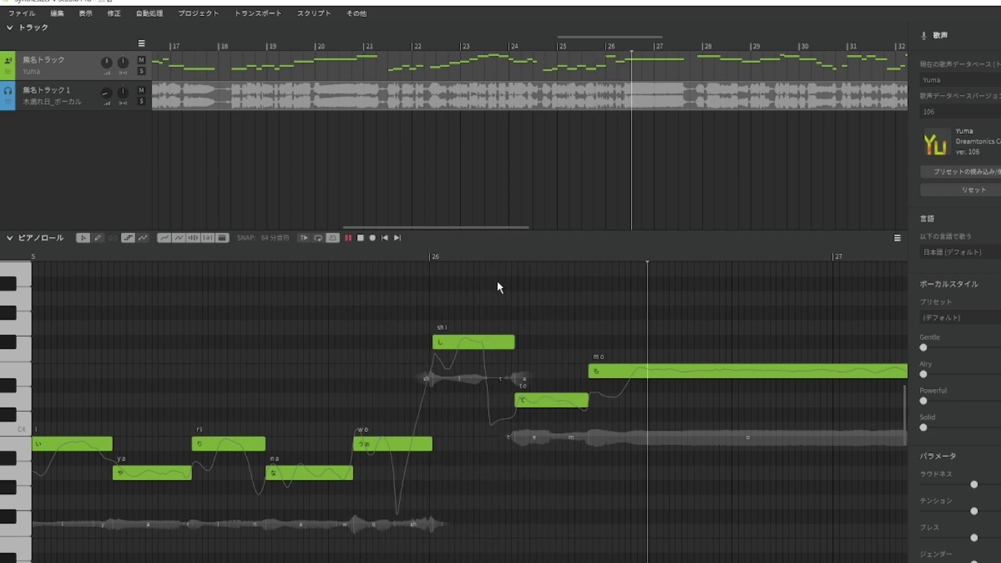
{"action": "left_click", "coordinate": [348, 238]}
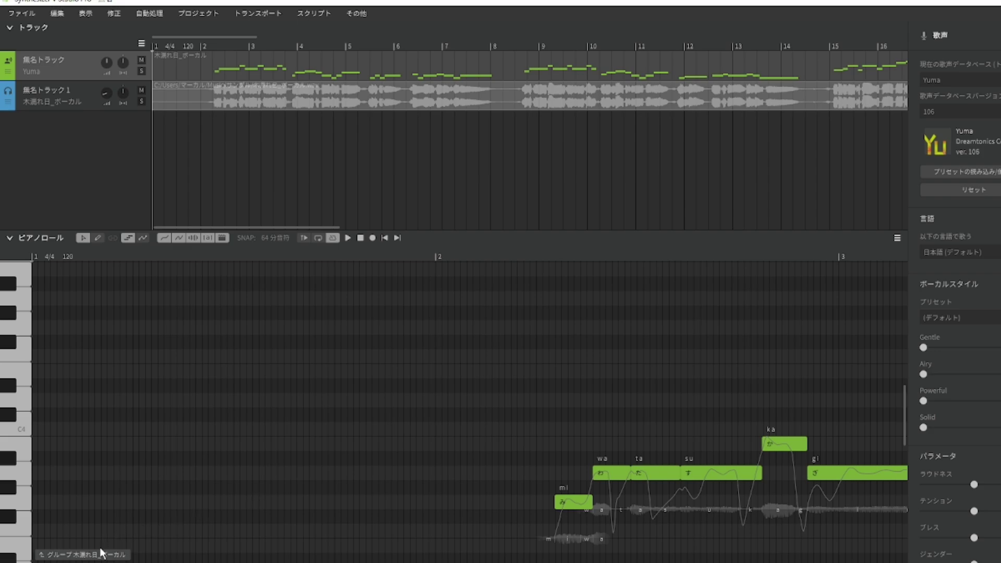
- Examine the pitches and lyrics of the converted notes in the piano roll from the first phrase through measure 5 onward
{"action": "scroll", "coordinate": [469, 406], "scroll_direction": "right", "scroll_amount": 5}
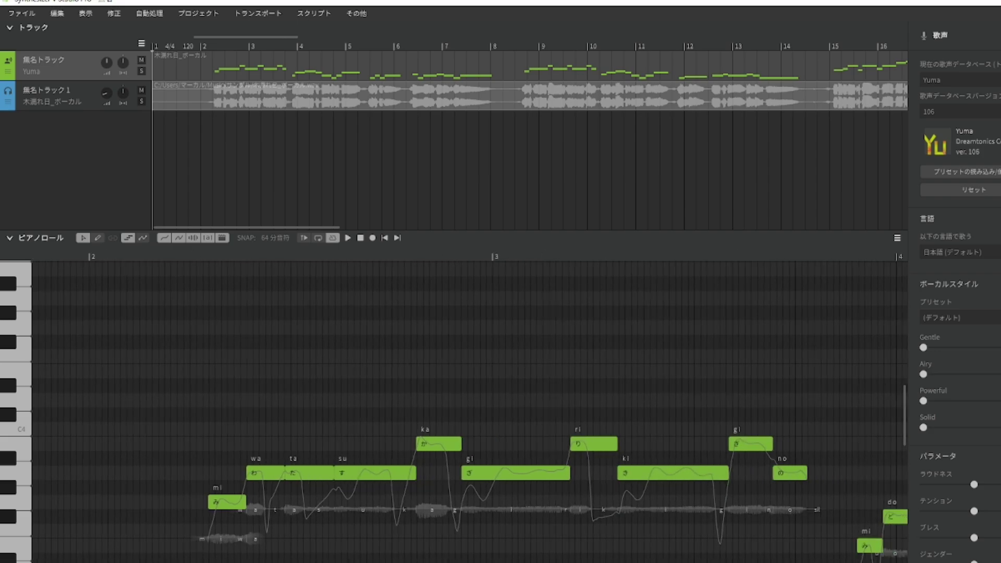
{"action": "scroll", "coordinate": [469, 407], "scroll_direction": "right", "scroll_amount": 3}
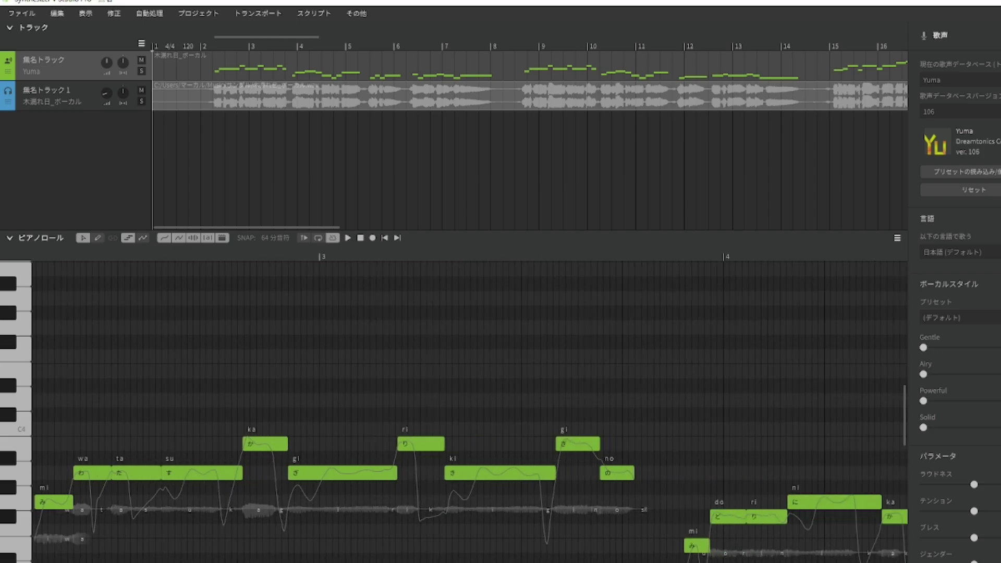
{"action": "scroll", "coordinate": [904, 403], "scroll_direction": "right", "scroll_amount": 5}
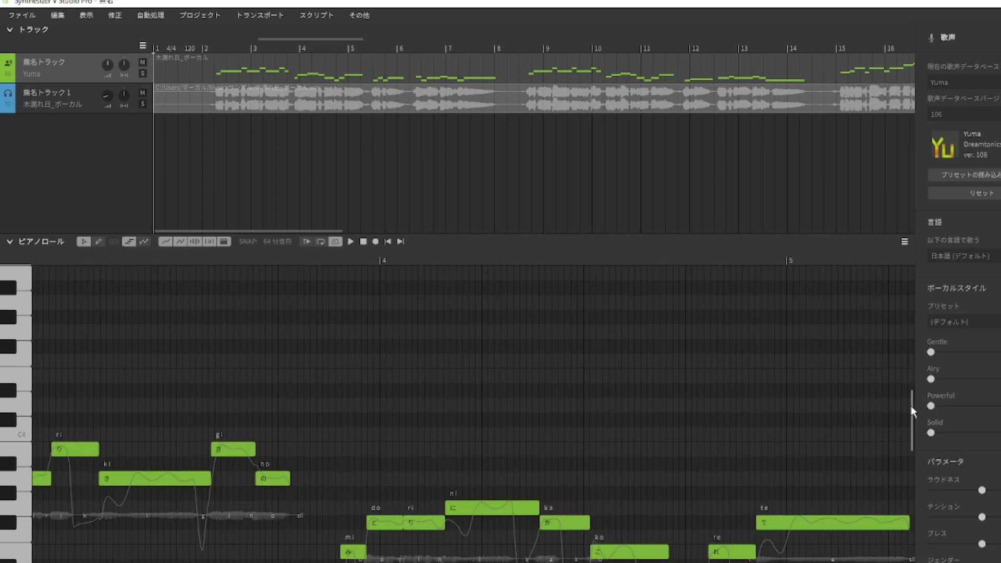
{"action": "left_click_drag", "start_coordinate": [911, 405], "coordinate": [910, 419]}
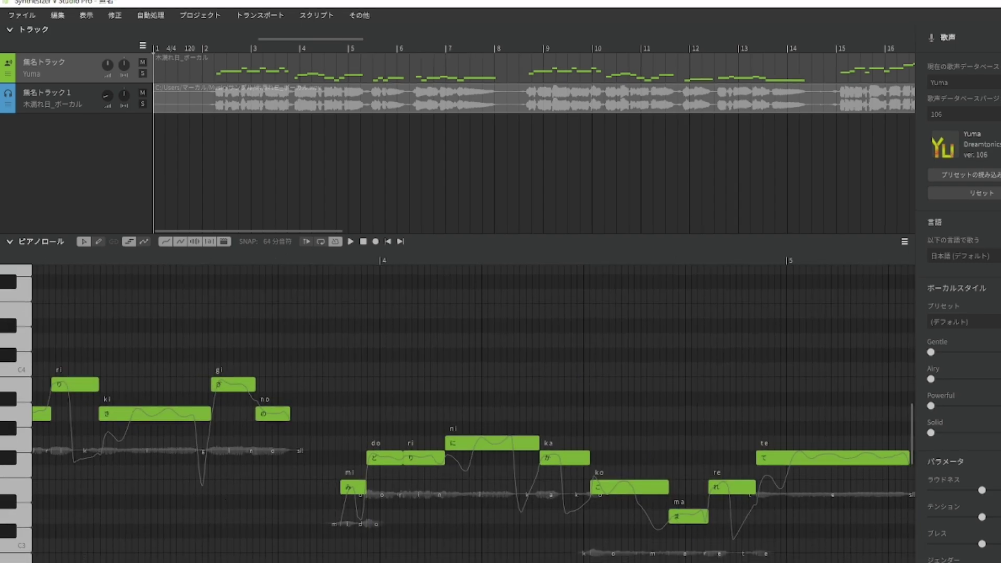
{"action": "scroll", "coordinate": [469, 407], "scroll_direction": "right", "scroll_amount": 3}
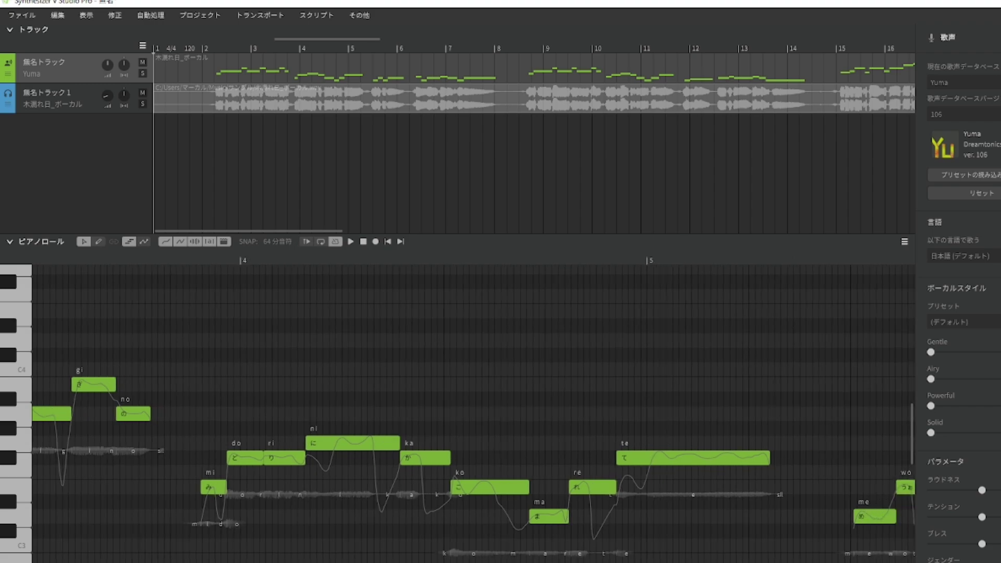
{"action": "scroll", "coordinate": [469, 407], "scroll_direction": "right", "scroll_amount": 1}
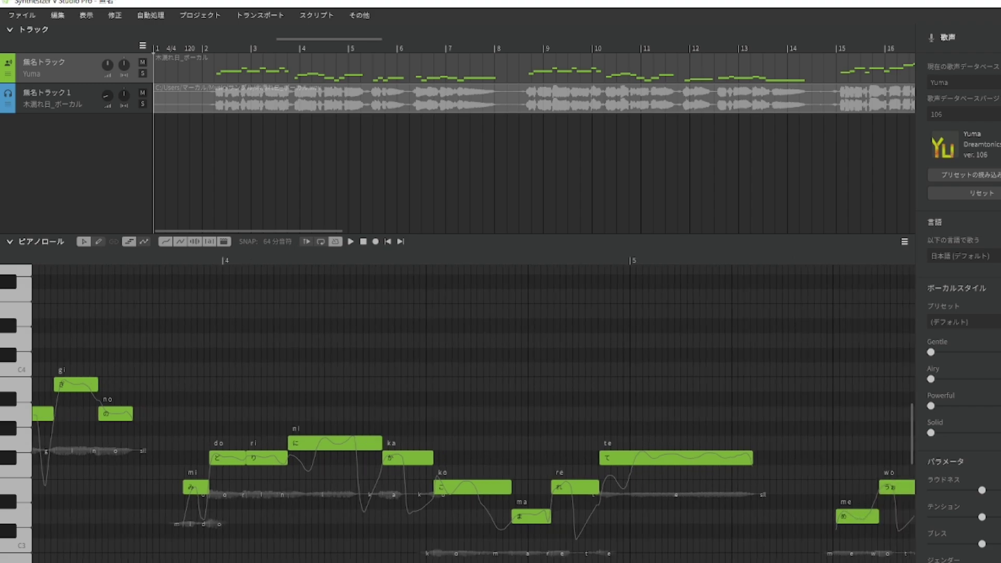
{"action": "scroll", "coordinate": [469, 406], "scroll_direction": "right", "scroll_amount": 2}
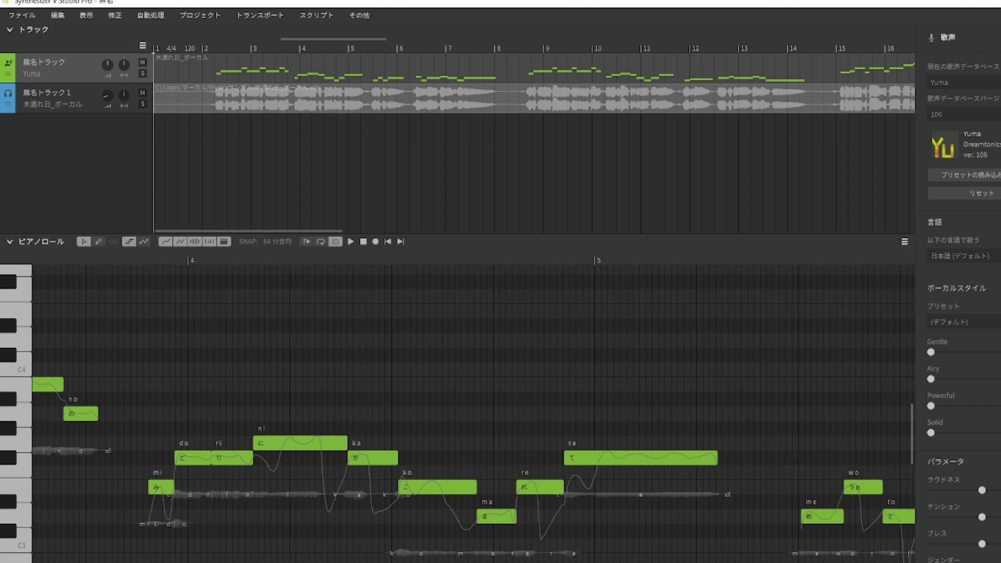
{"action": "scroll", "coordinate": [469, 407], "scroll_direction": "right", "scroll_amount": 1}
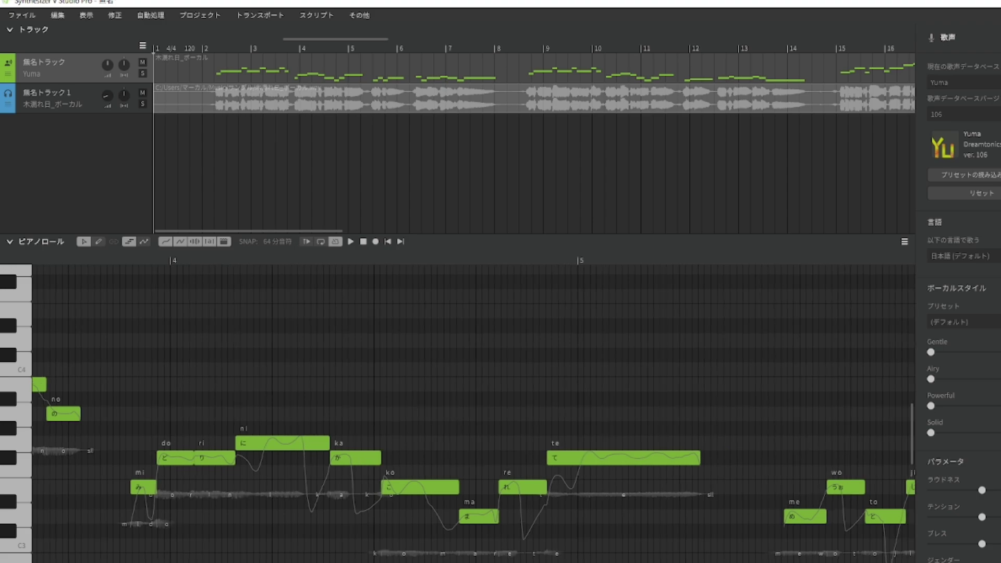
{"action": "scroll", "coordinate": [469, 407], "scroll_direction": "right", "scroll_amount": 8}
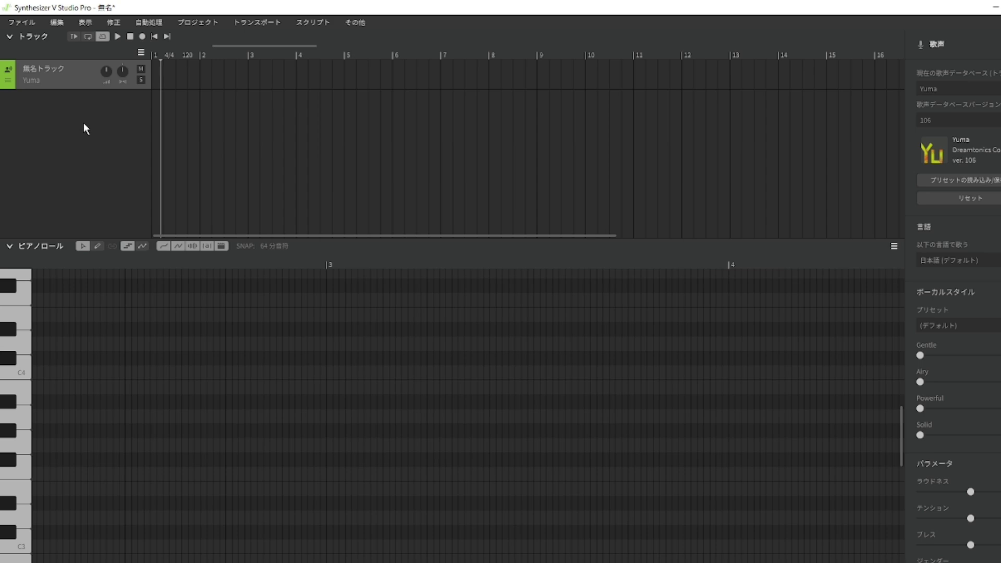
- Add a new audio track below the Yuma track using 08-YOU.mp3 from the サンプル folder
{"action": "right_click", "coordinate": [84, 124]}
{"action": "left_click", "coordinate": [114, 142]}
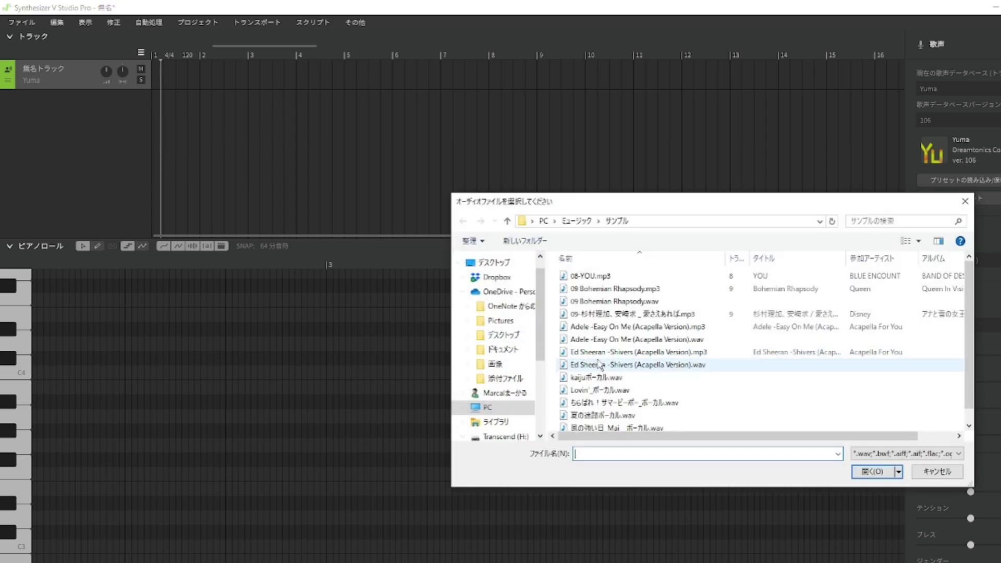
{"action": "left_click", "coordinate": [886, 475]}
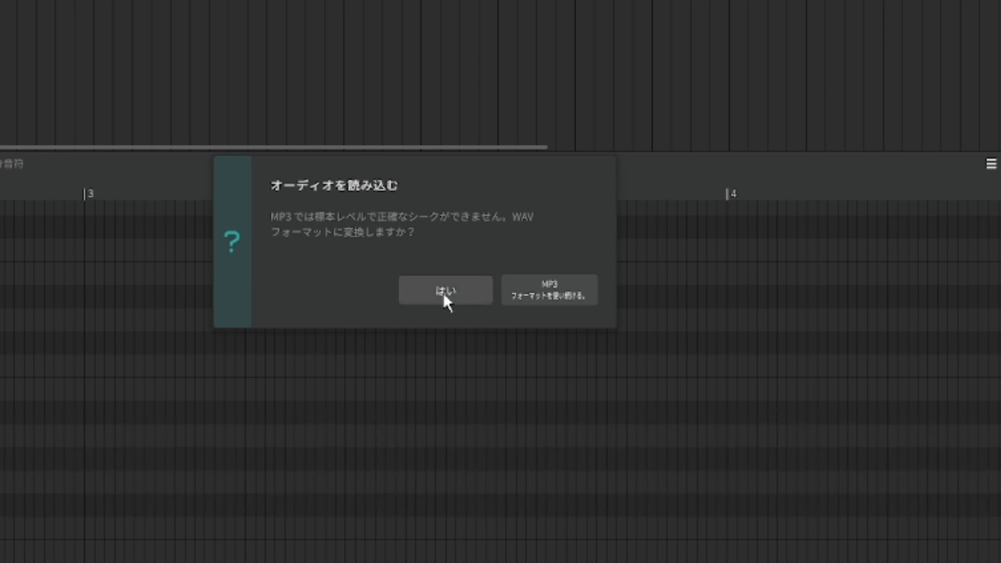
- Convert the MP3 to WAV format, saving it in the サンプル folder under the name 08-YOU without the mp3 extension
{"action": "left_click", "coordinate": [443, 292]}
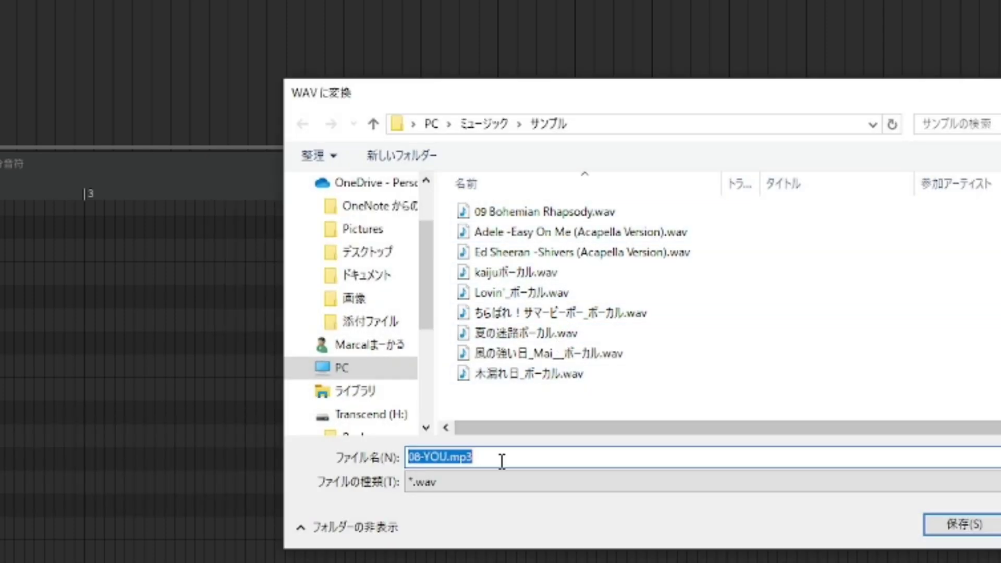
{"action": "left_click", "coordinate": [505, 456]}
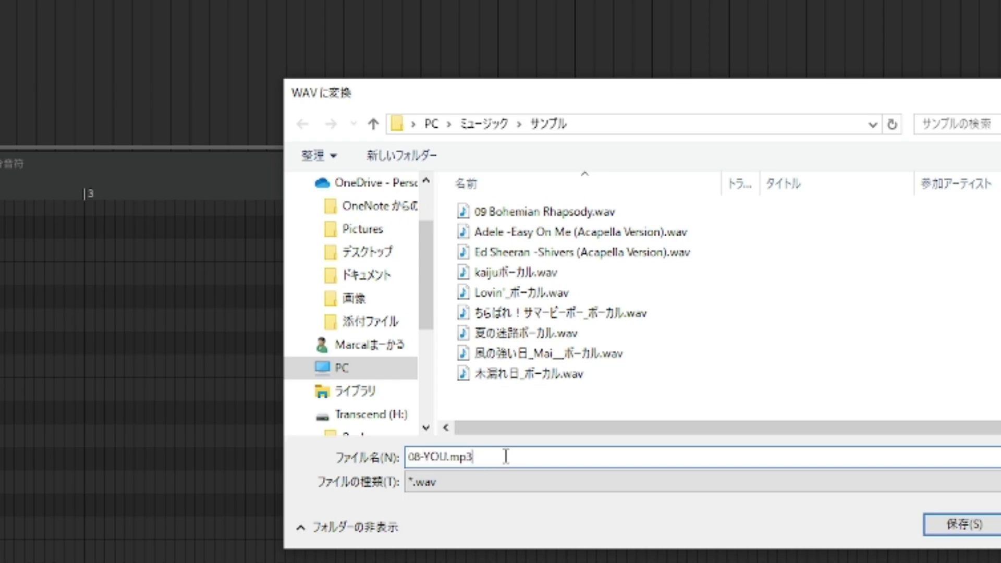
{"action": "key", "text": "BackSpace"}
{"action": "key", "text": "BackSpace"}
{"action": "key", "text": "BackSpace"}
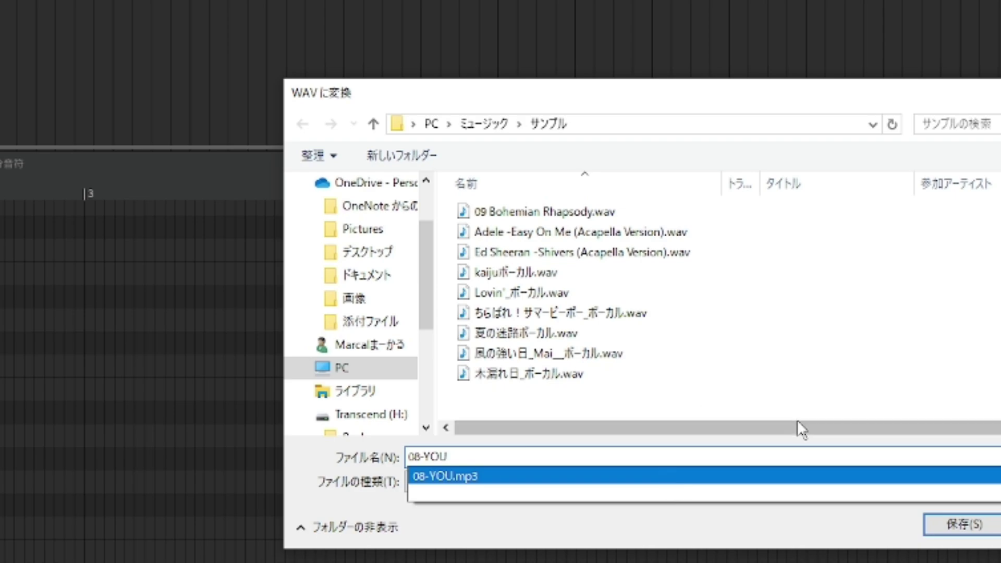
{"action": "left_click", "coordinate": [817, 464]}
{"action": "left_click", "coordinate": [948, 534]}
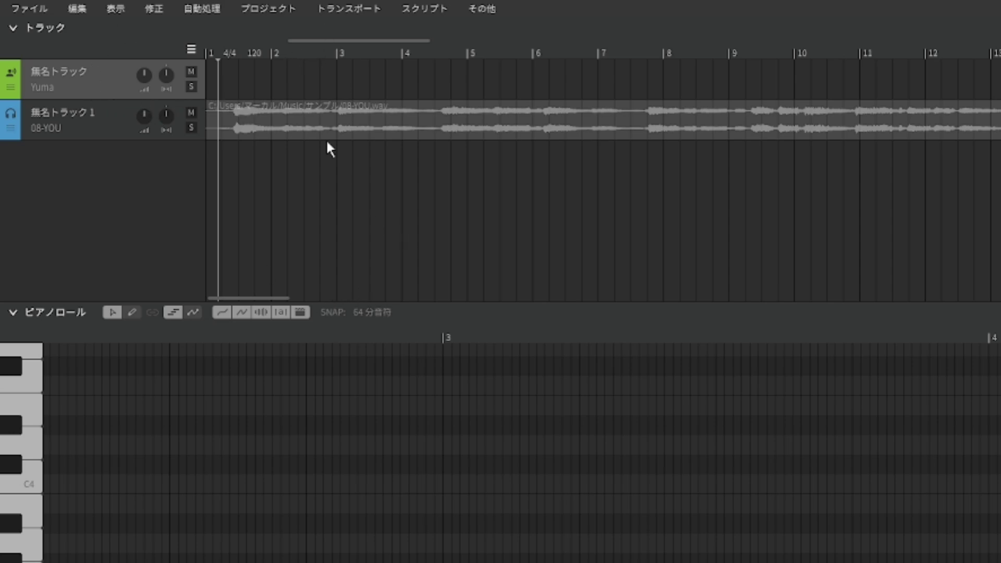
- Convert the 08-YOU audio to notes at 90% detection sensitivity in Japanese without applying the extracted pitch, playing back before and after the conversion
{"action": "left_click", "coordinate": [159, 27]}
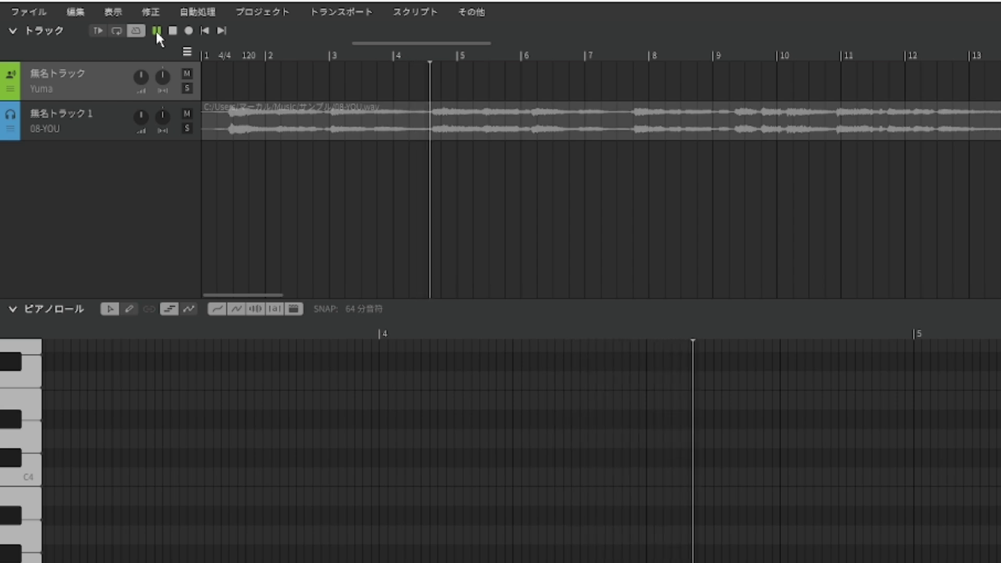
{"action": "left_click", "coordinate": [156, 30]}
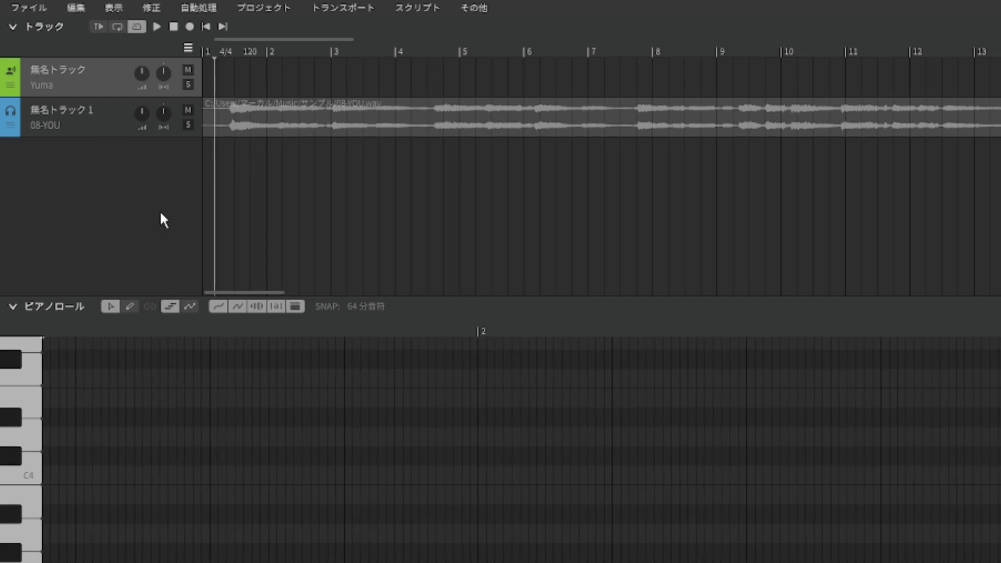
{"action": "right_click", "coordinate": [292, 111]}
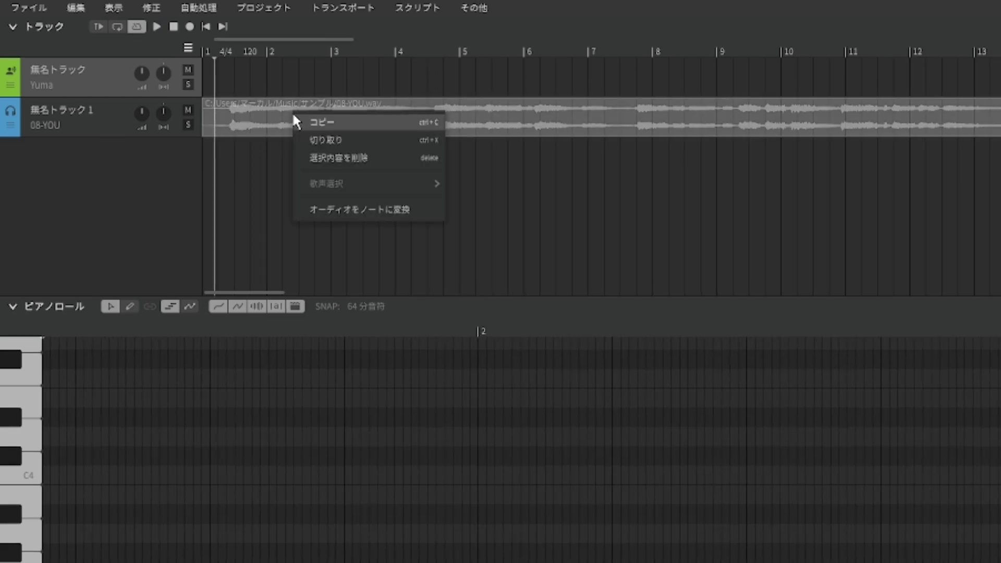
{"action": "left_click", "coordinate": [352, 210]}
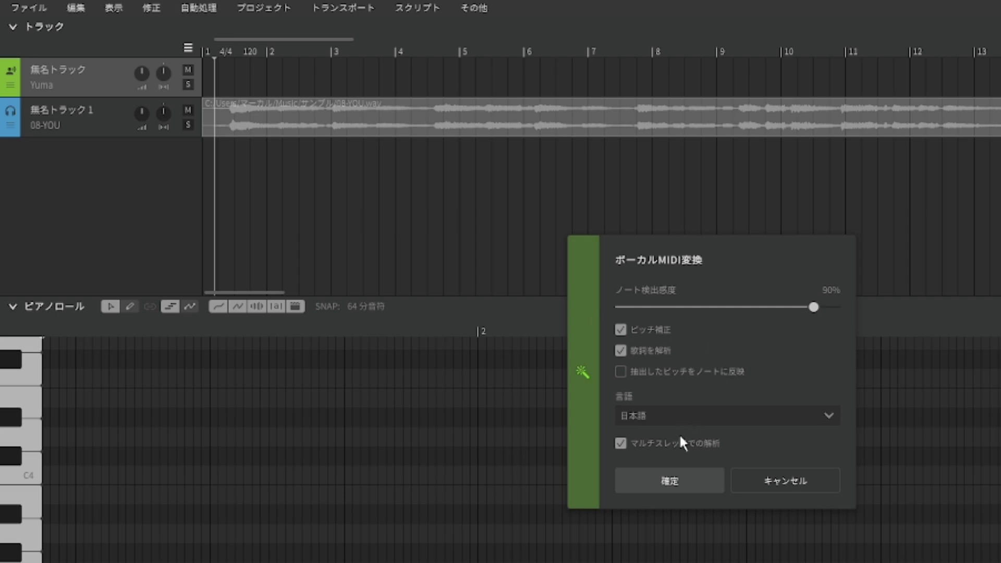
{"action": "left_click", "coordinate": [670, 489]}
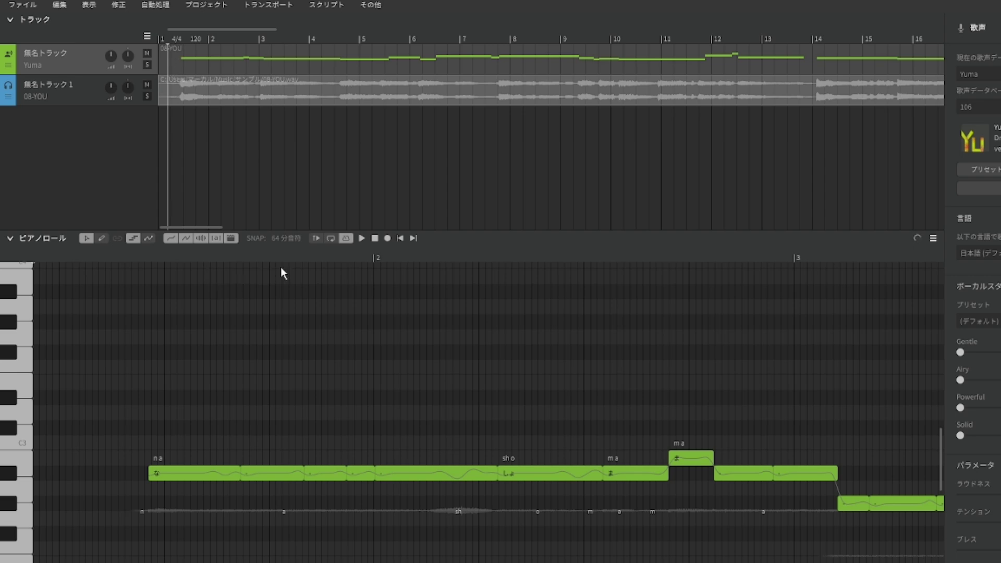
{"action": "key", "text": "space"}
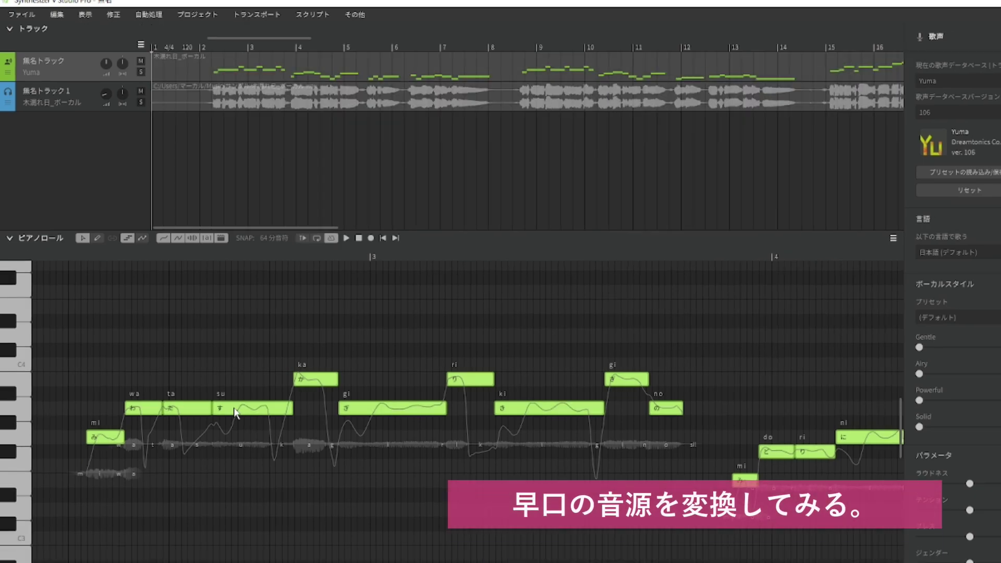
- Delete the converted notes from the Yuma track and remove the 木漏れ日_ボーカル audio track
{"action": "key", "text": "Delete"}
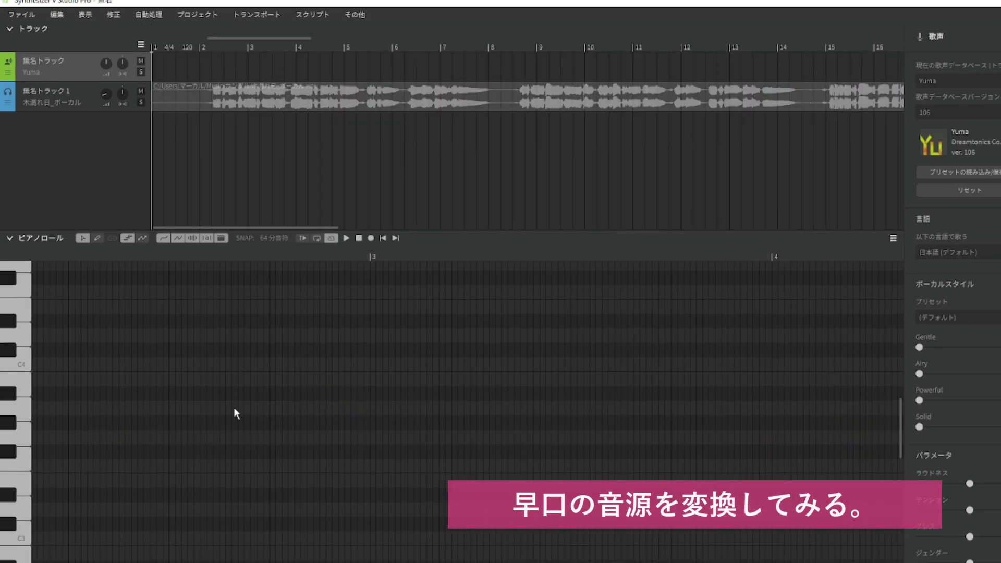
{"action": "right_click", "coordinate": [189, 100]}
{"action": "left_click", "coordinate": [56, 92]}
{"action": "right_click", "coordinate": [57, 95]}
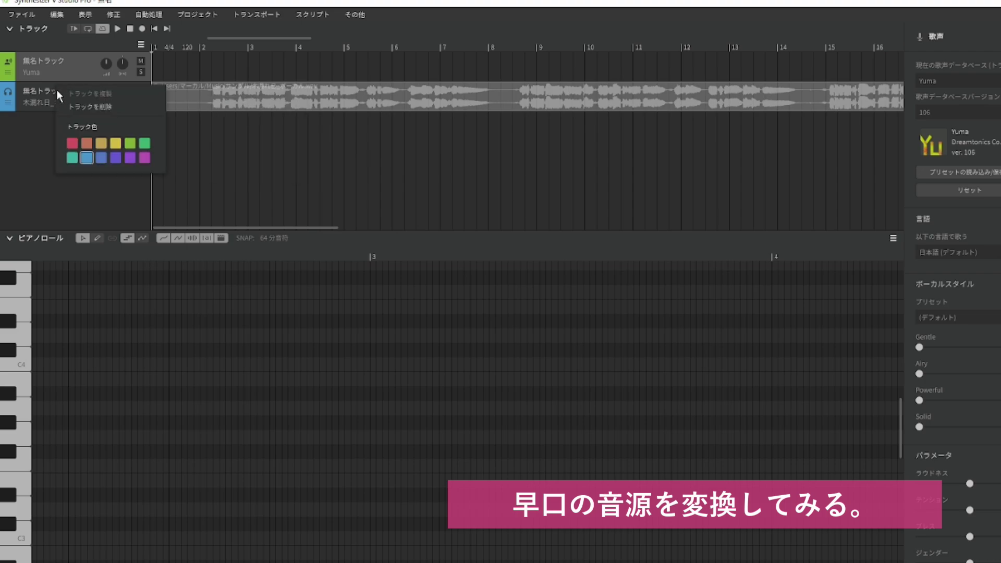
{"action": "left_click", "coordinate": [88, 106]}
- Add a new audio track using 夏の迷路ボーカル.wav from the サンプル folder and play it back from just before bar 2
{"action": "right_click", "coordinate": [58, 99]}
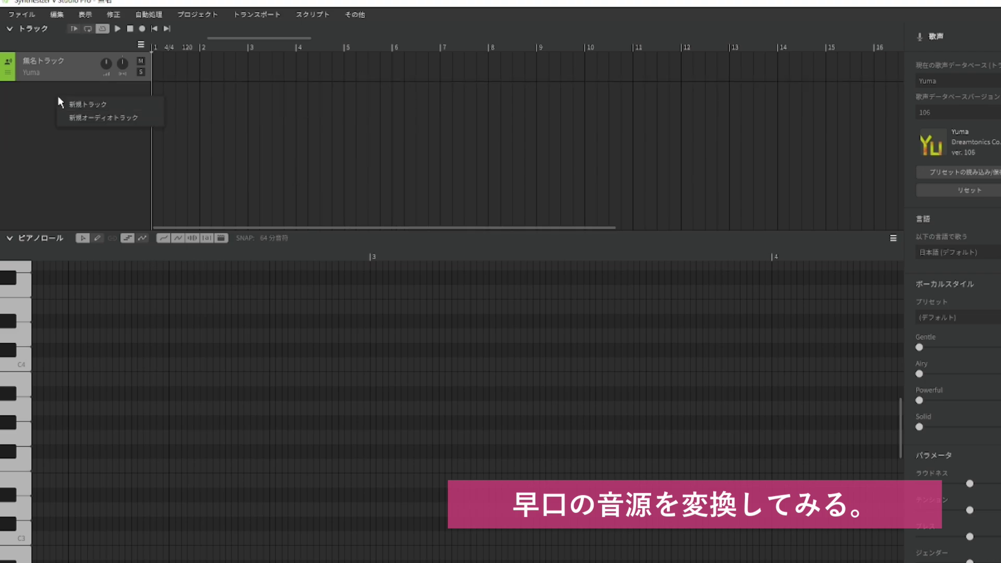
{"action": "left_click", "coordinate": [100, 119]}
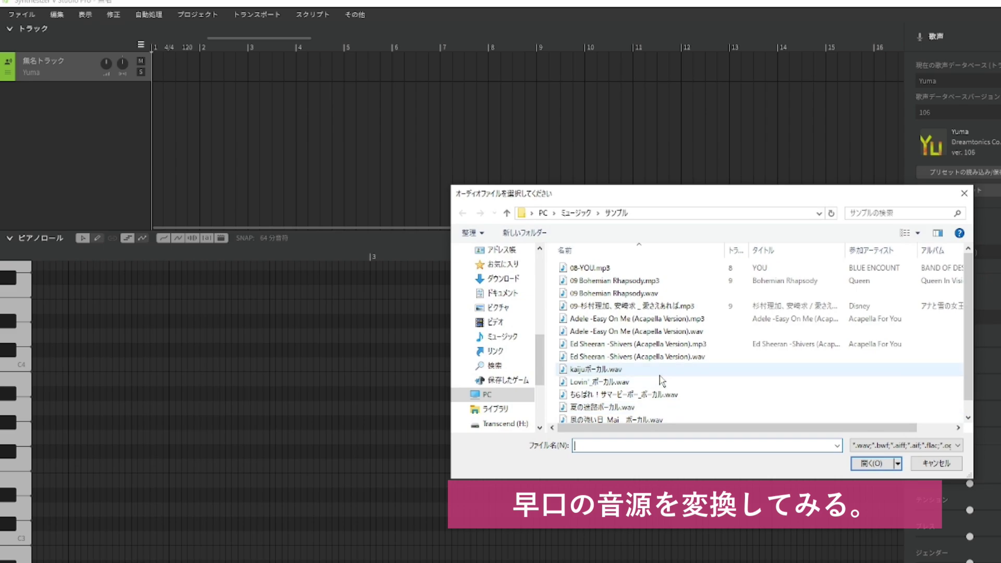
{"action": "double_click", "coordinate": [612, 412]}
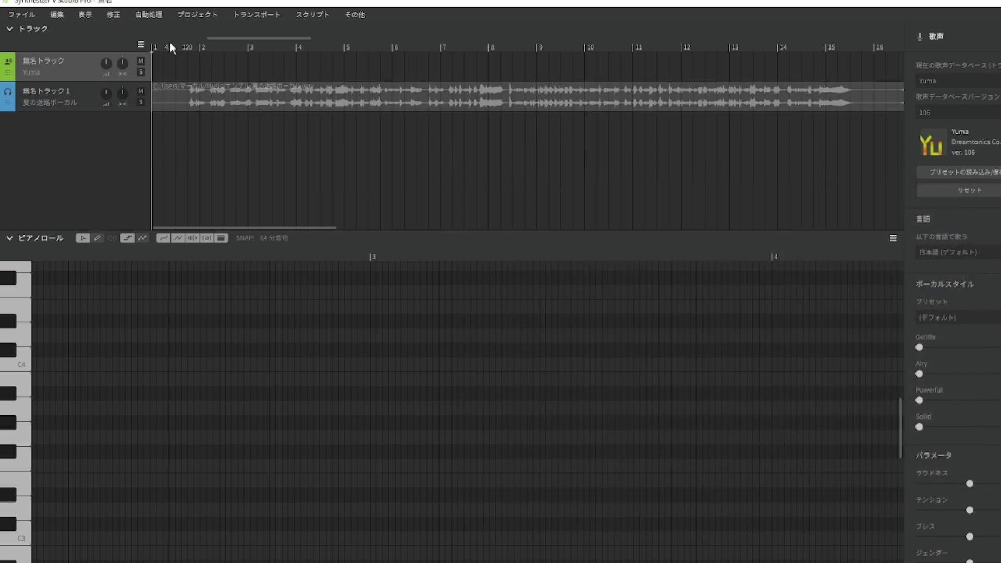
{"action": "left_click", "coordinate": [189, 47]}
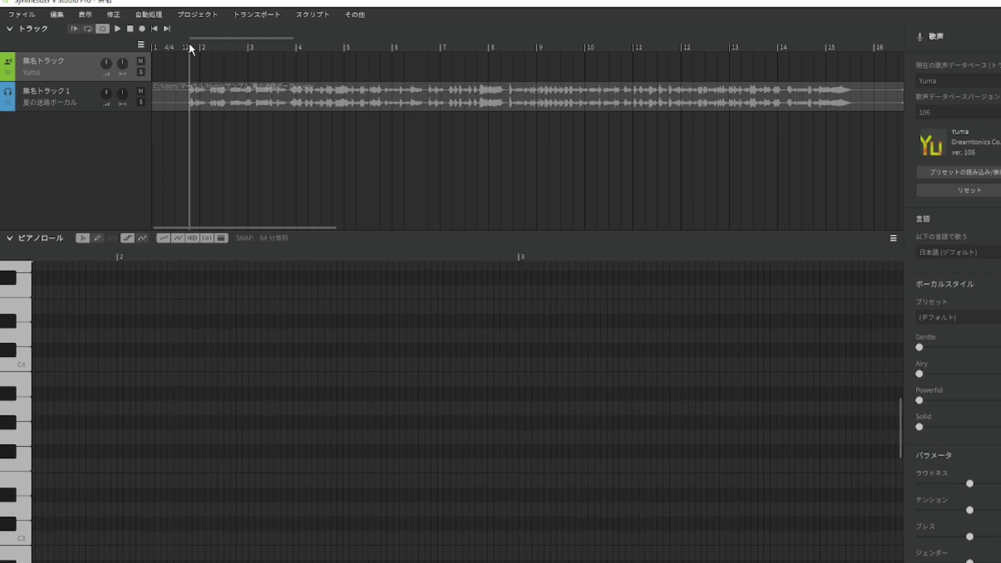
{"action": "left_click", "coordinate": [120, 27]}
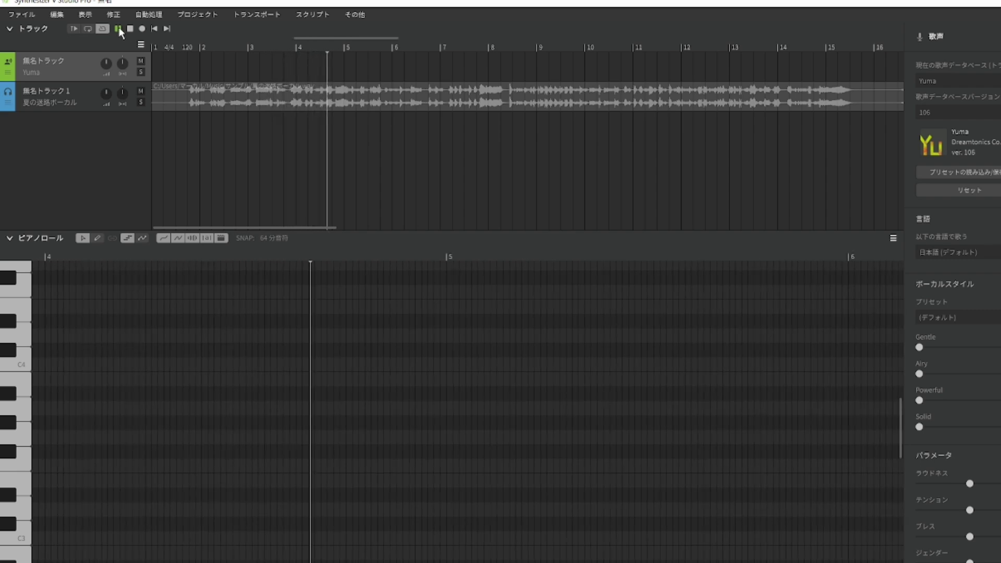
{"action": "left_click", "coordinate": [118, 29]}
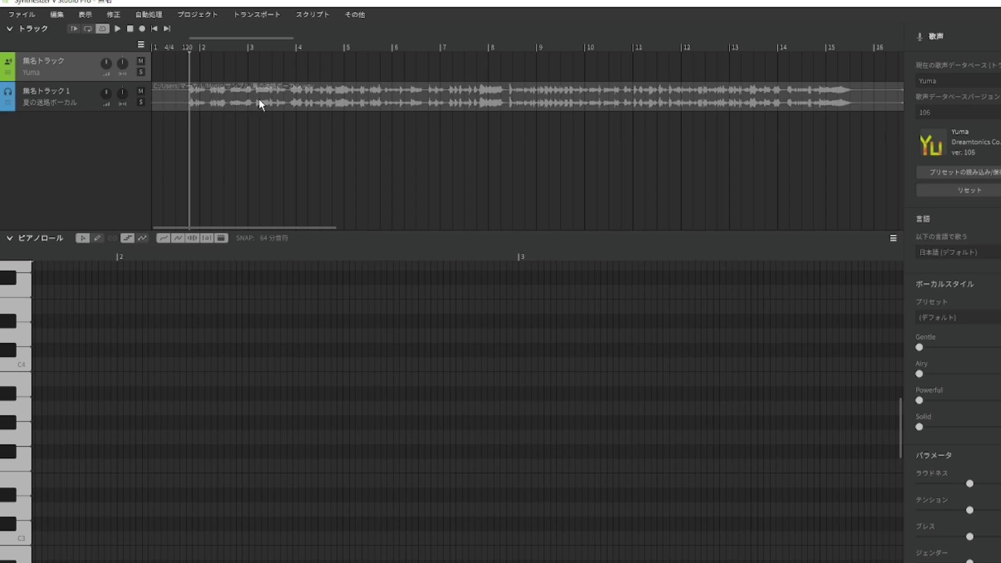
- Convert the 夏の迷路ボーカル audio to notes on the Yuma track with the vocal MIDI conversion
{"action": "right_click", "coordinate": [236, 96]}
{"action": "left_click", "coordinate": [269, 166]}
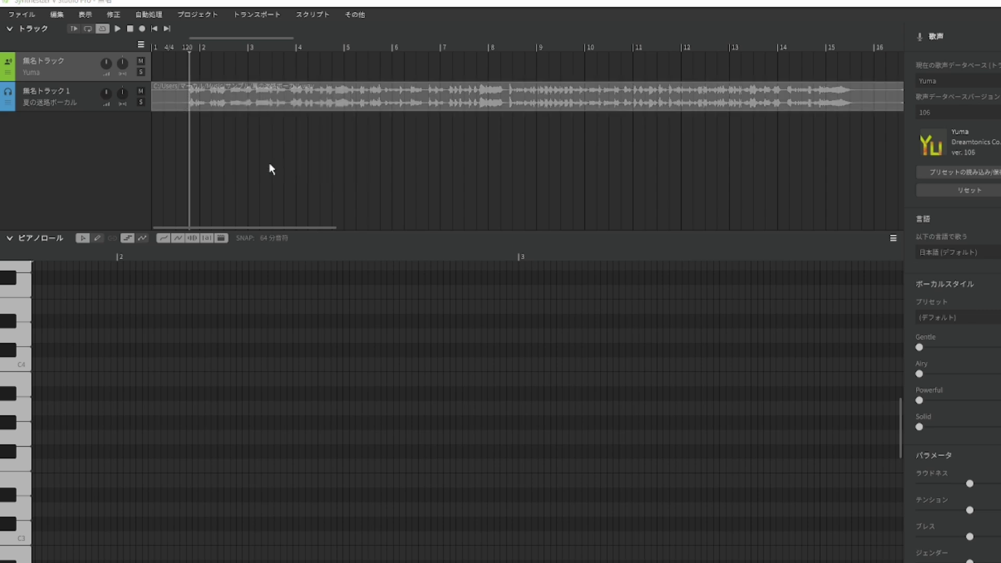
{"action": "left_click", "coordinate": [501, 368]}
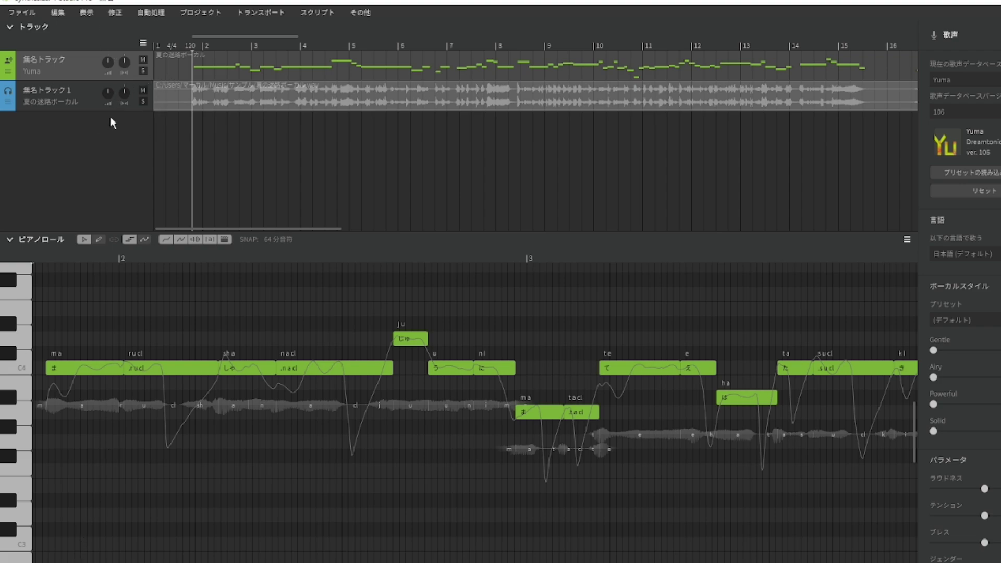
- Lower the volume of the 夏の迷路ボーカル track, and play it back together with Yuma's converted notes
{"action": "mouse_move", "coordinate": [103, 94]}
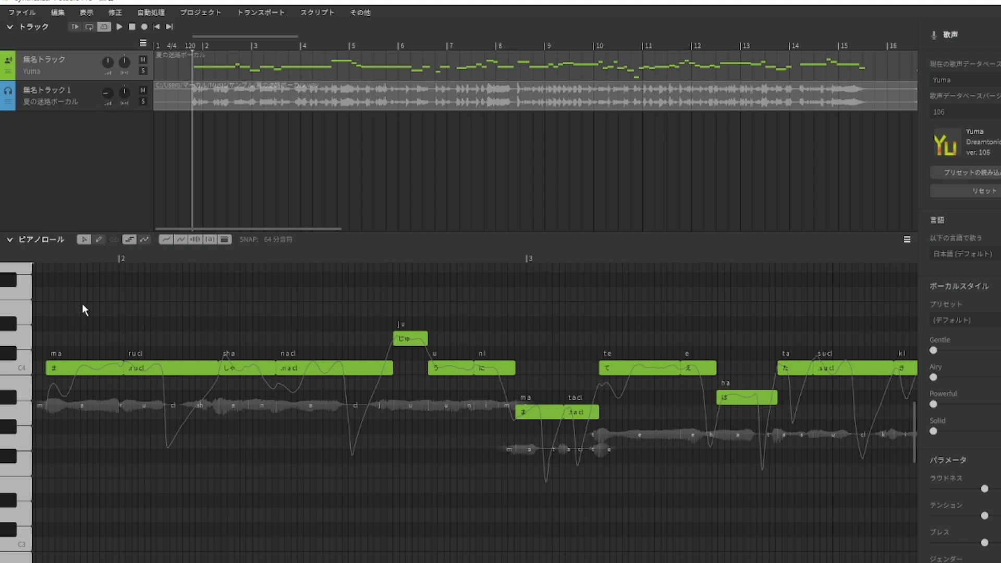
{"action": "left_click", "coordinate": [119, 27]}
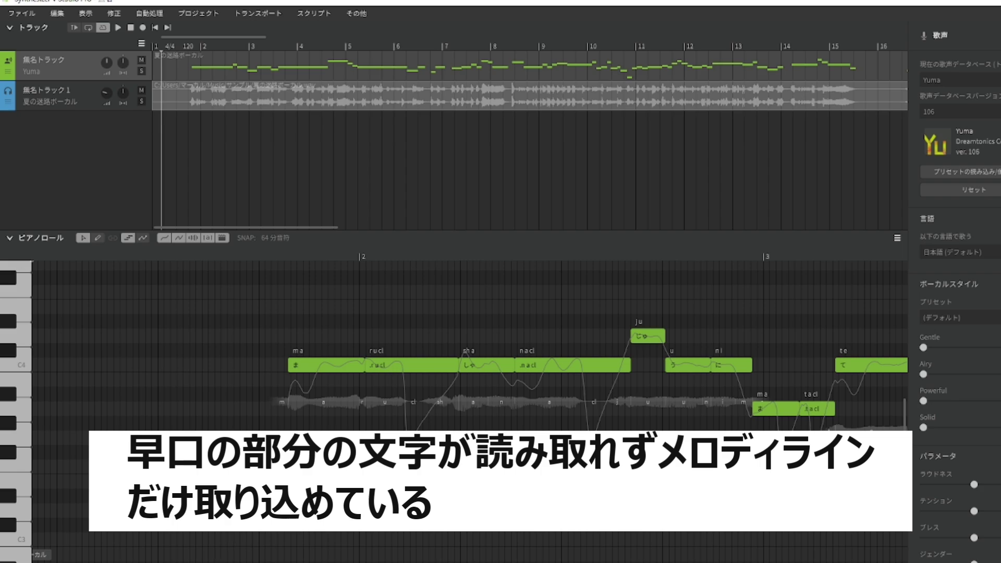
{"action": "scroll", "coordinate": [469, 396], "scroll_direction": "right", "scroll_amount": 5}
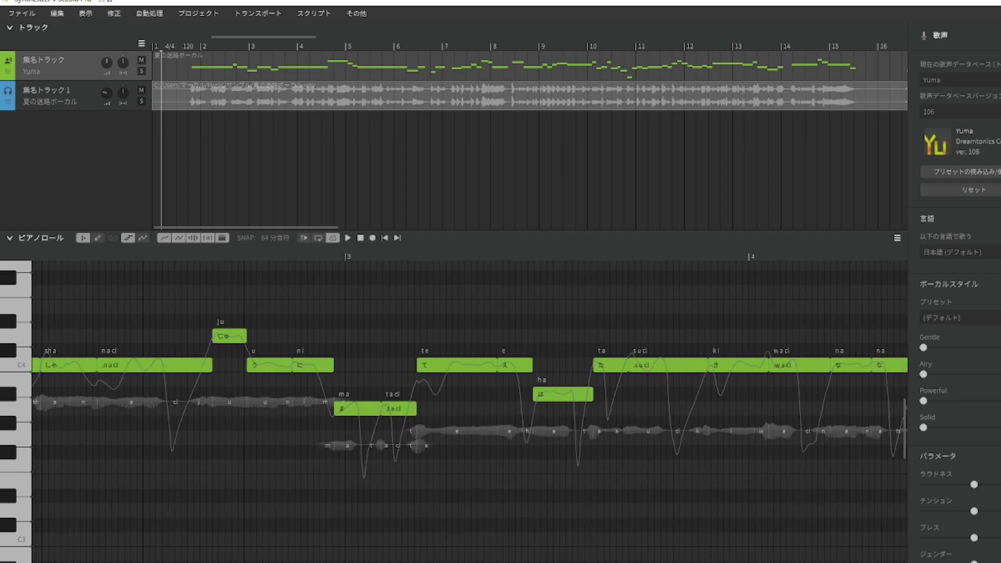
{"action": "scroll", "coordinate": [469, 407], "scroll_direction": "right", "scroll_amount": 1}
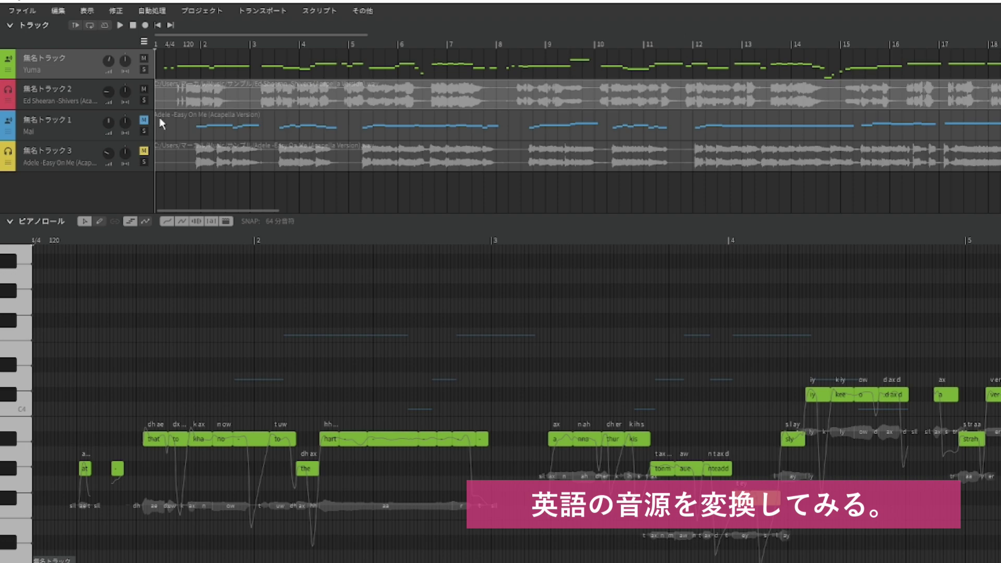
- Open the vocal MIDI conversion settings for the Ed Sheeran -Shivers audio and examine the available language options
{"action": "right_click", "coordinate": [237, 98]}
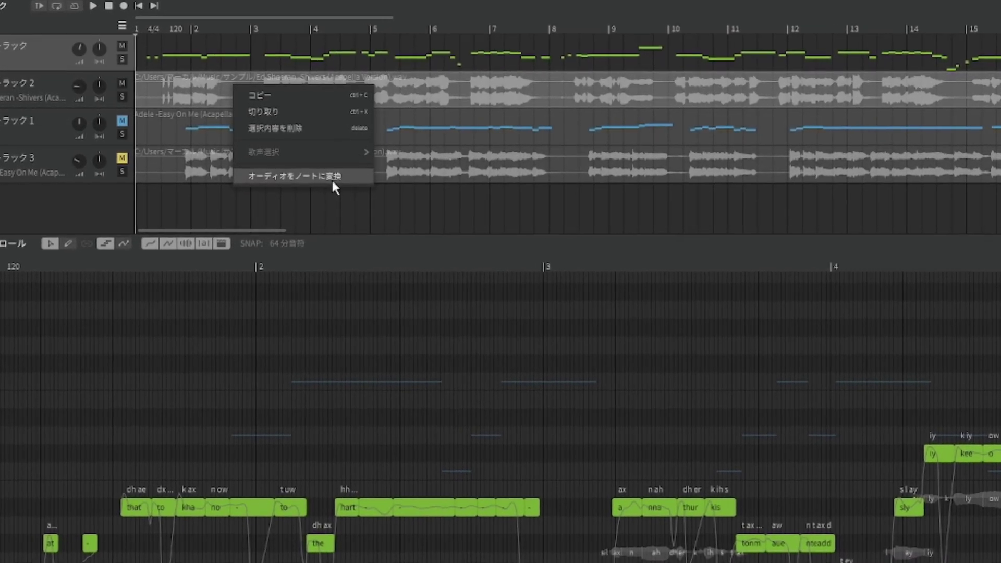
{"action": "left_click", "coordinate": [322, 171]}
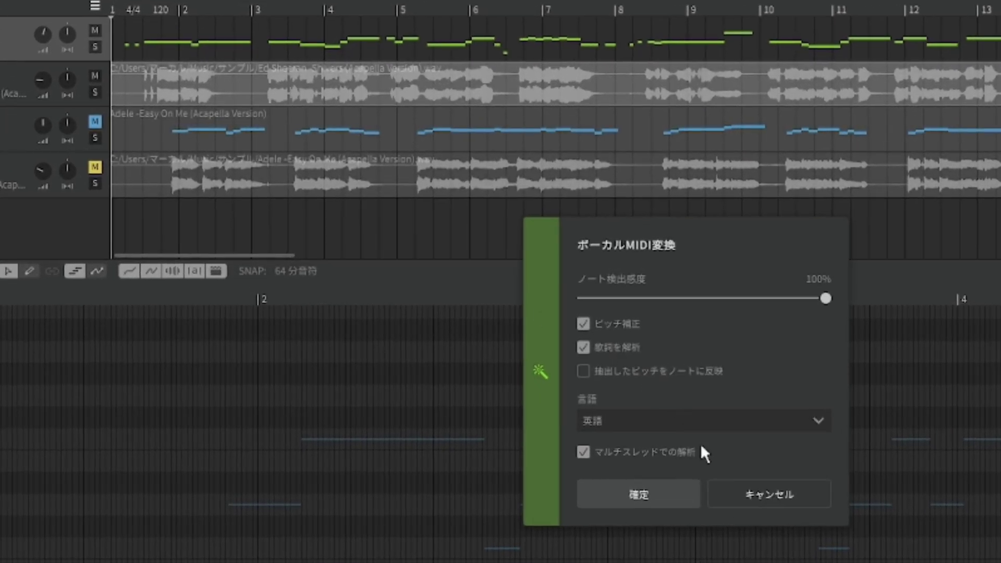
{"action": "left_click", "coordinate": [821, 422]}
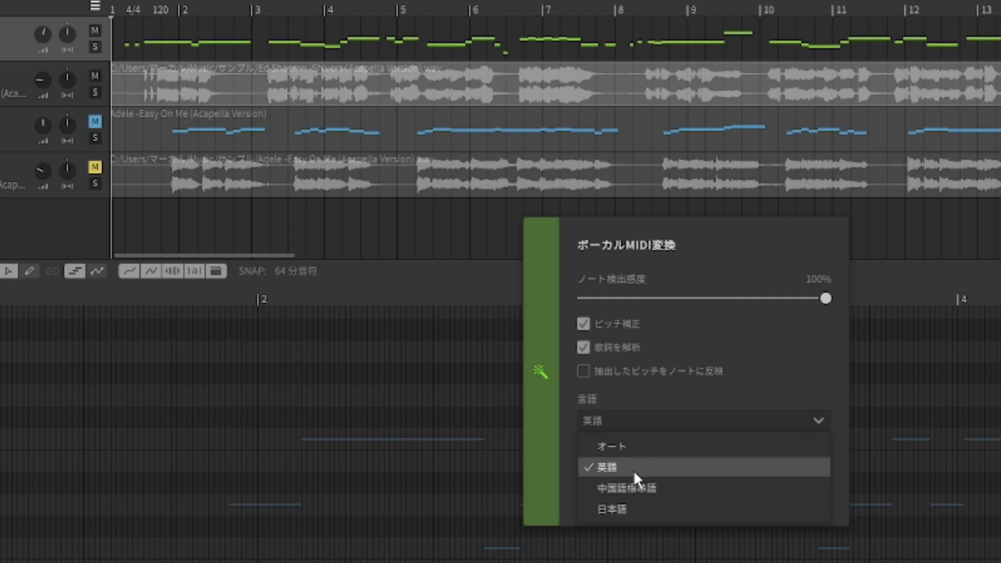
{"action": "left_click", "coordinate": [840, 398]}
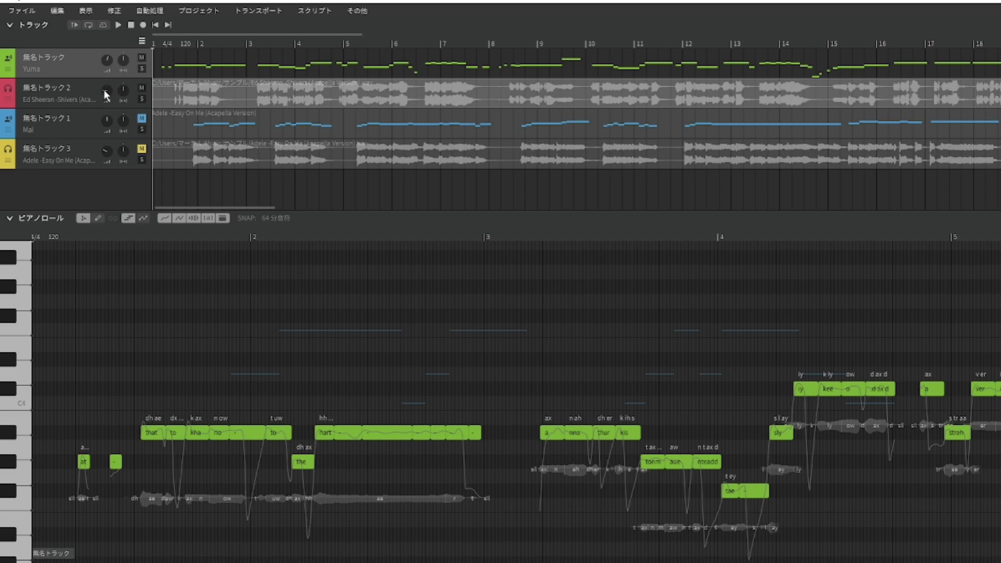
- Play back the Ed Sheeran -Shivers audio track in solo at a raised volume, and lower its volume again
{"action": "left_click_drag", "start_coordinate": [106, 79], "coordinate": [121, 57]}
{"action": "left_click", "coordinate": [118, 25]}
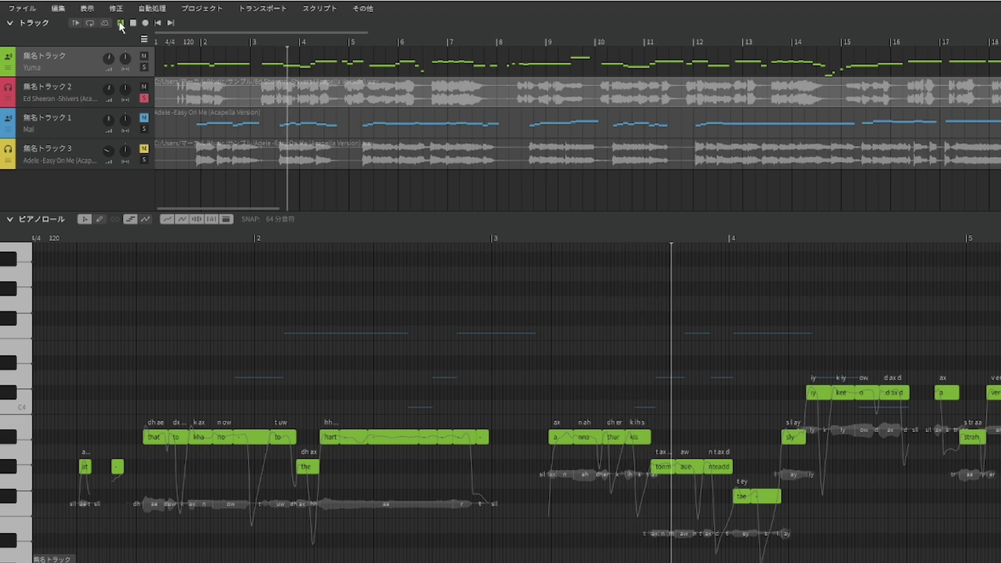
{"action": "left_click", "coordinate": [119, 21]}
{"action": "left_click_drag", "start_coordinate": [112, 87], "coordinate": [73, 103]}
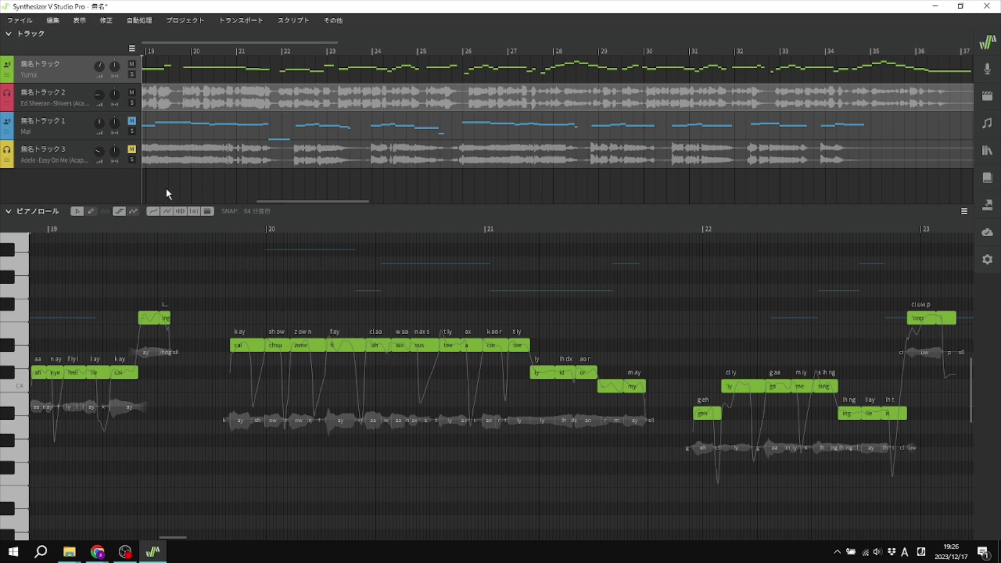
- Mute the Yuma and Ed Sheeran -Shivers tracks and play back the Adele -Easy On Me audio in solo
{"action": "left_click", "coordinate": [131, 65]}
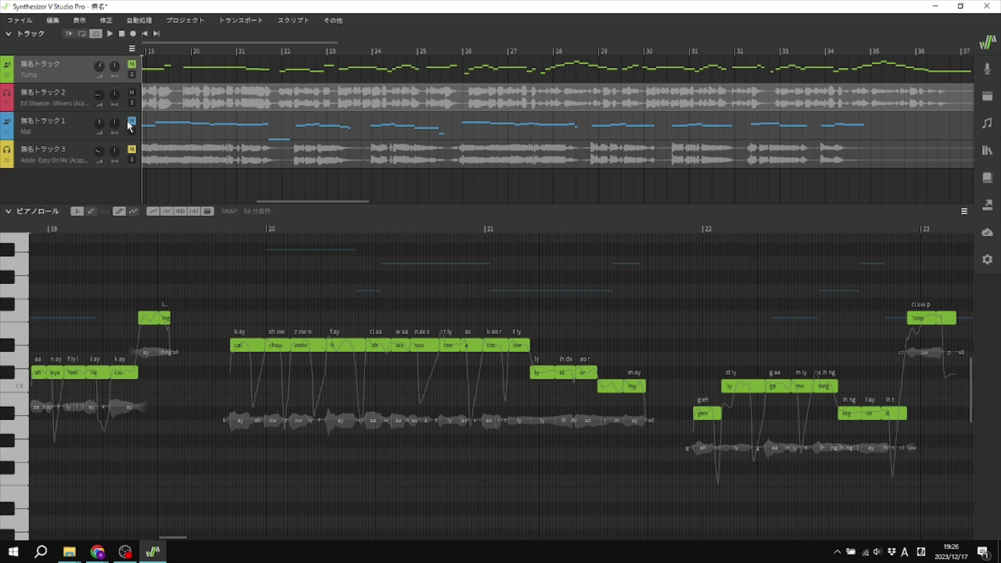
{"action": "left_click", "coordinate": [131, 92]}
{"action": "left_click", "coordinate": [133, 121]}
{"action": "left_click", "coordinate": [132, 159]}
{"action": "left_click", "coordinate": [110, 33]}
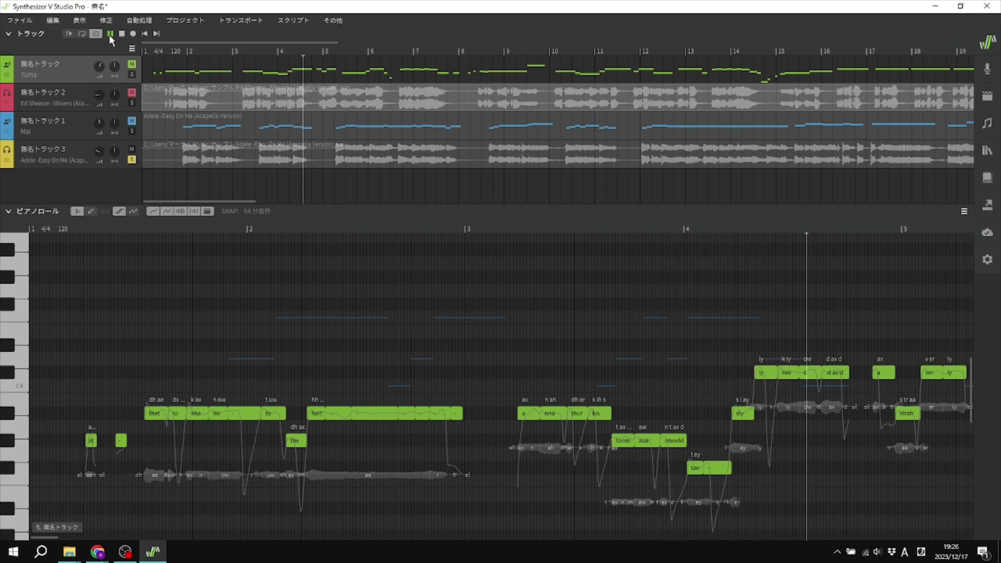
{"action": "left_click", "coordinate": [109, 34]}
- Unmute the Mai and Adele -Easy On Me tracks without solo, and look through Mai's converted notes in the piano roll
{"action": "left_click", "coordinate": [133, 150]}
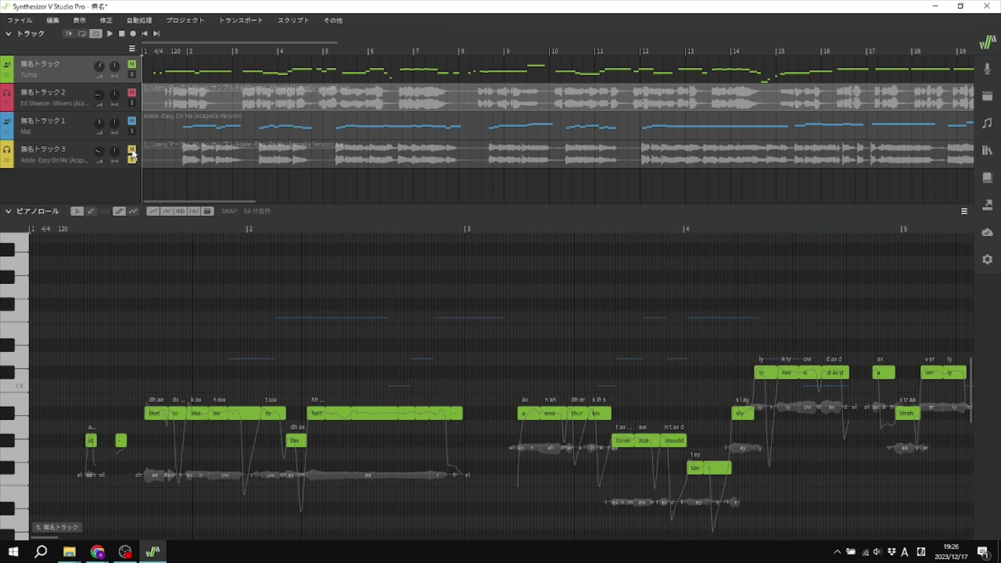
{"action": "left_click", "coordinate": [131, 121]}
{"action": "left_click", "coordinate": [133, 150]}
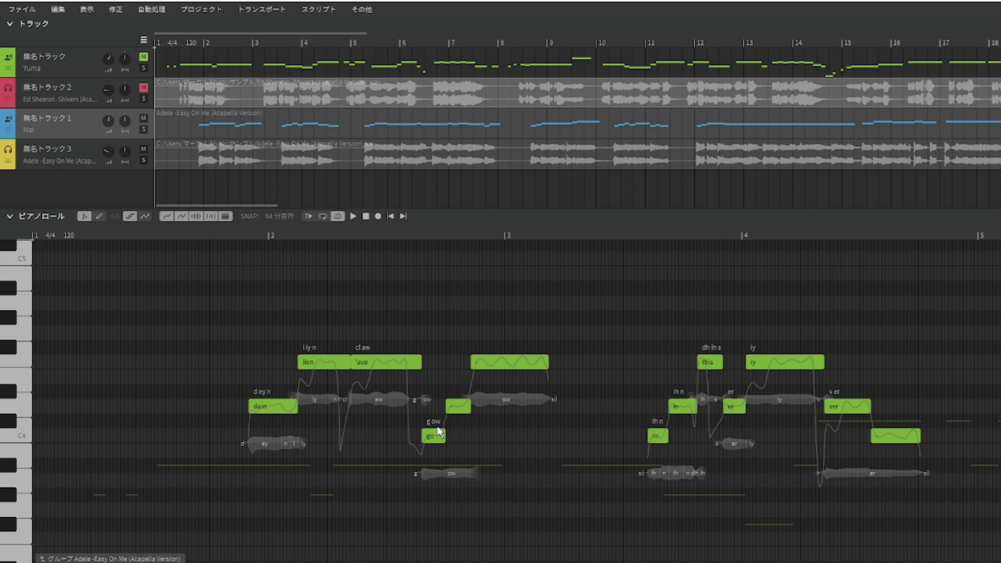
{"action": "scroll", "coordinate": [426, 498], "scroll_direction": "down", "scroll_amount": 3}
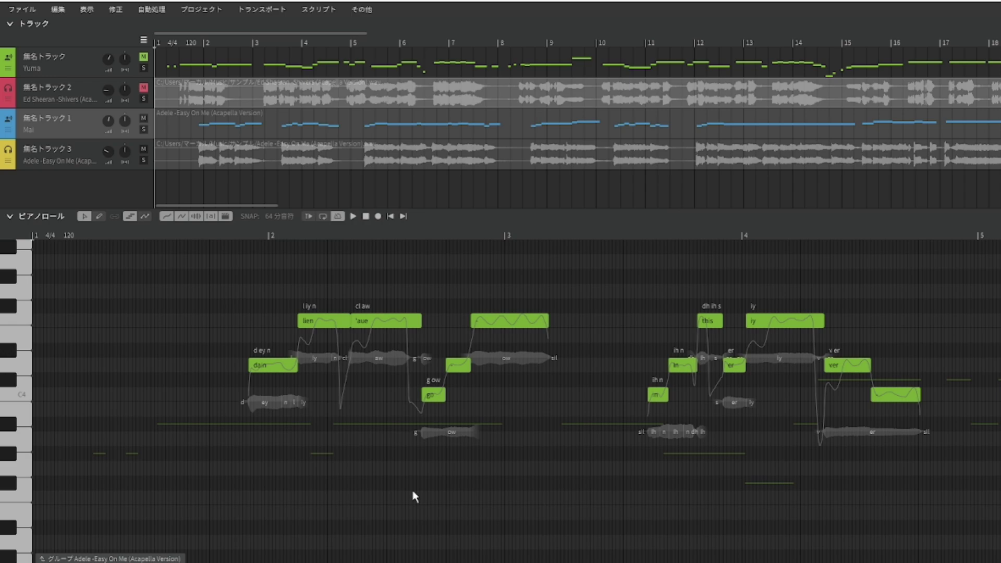
{"action": "scroll", "coordinate": [379, 452], "scroll_direction": "down", "scroll_amount": 1}
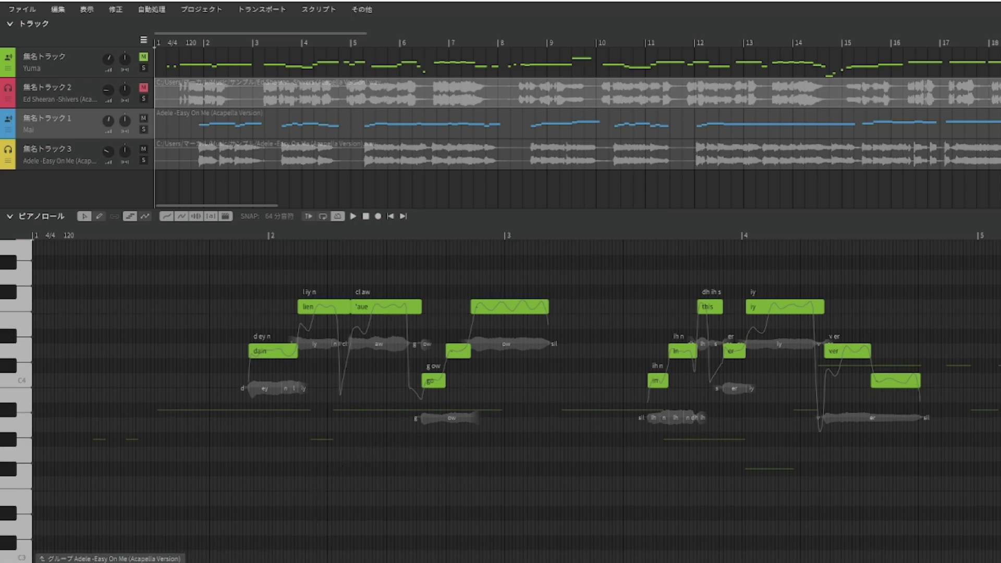
{"action": "scroll", "coordinate": [516, 396], "scroll_direction": "right", "scroll_amount": 5}
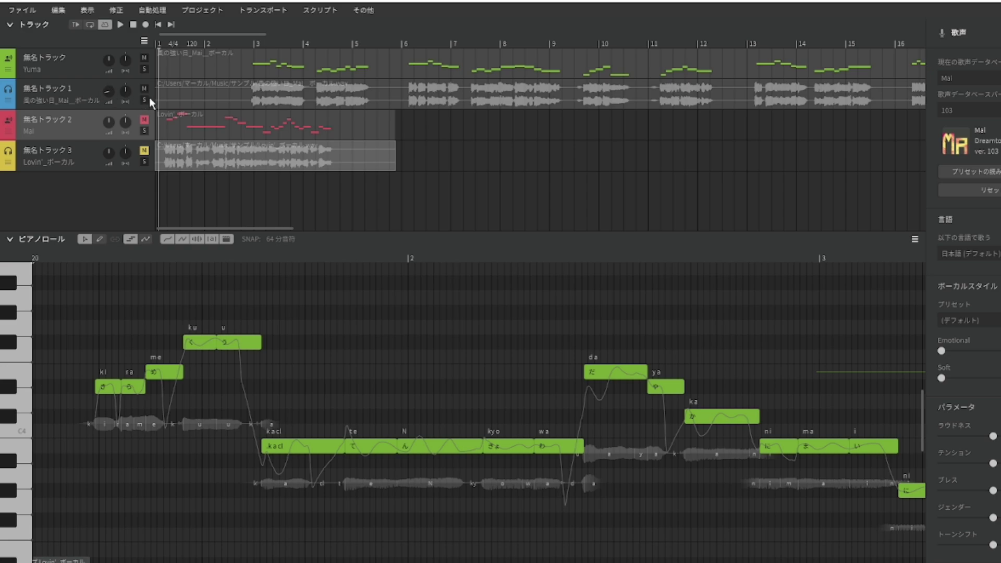
- Mute the Yuma track and play back the original 風の強い日_Mai__ボーカル audio
{"action": "left_click", "coordinate": [142, 55]}
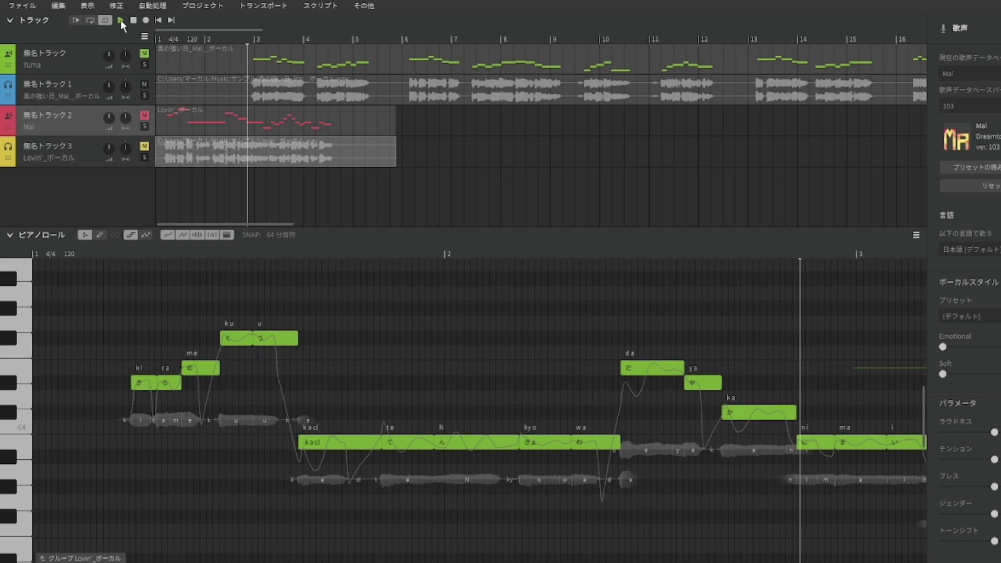
{"action": "left_click", "coordinate": [120, 25]}
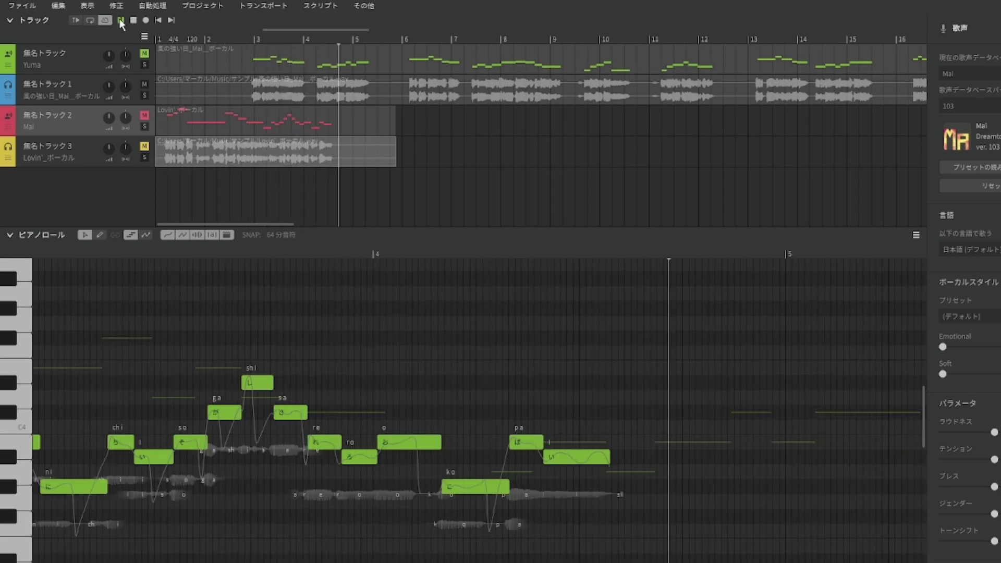
{"action": "left_click", "coordinate": [120, 20]}
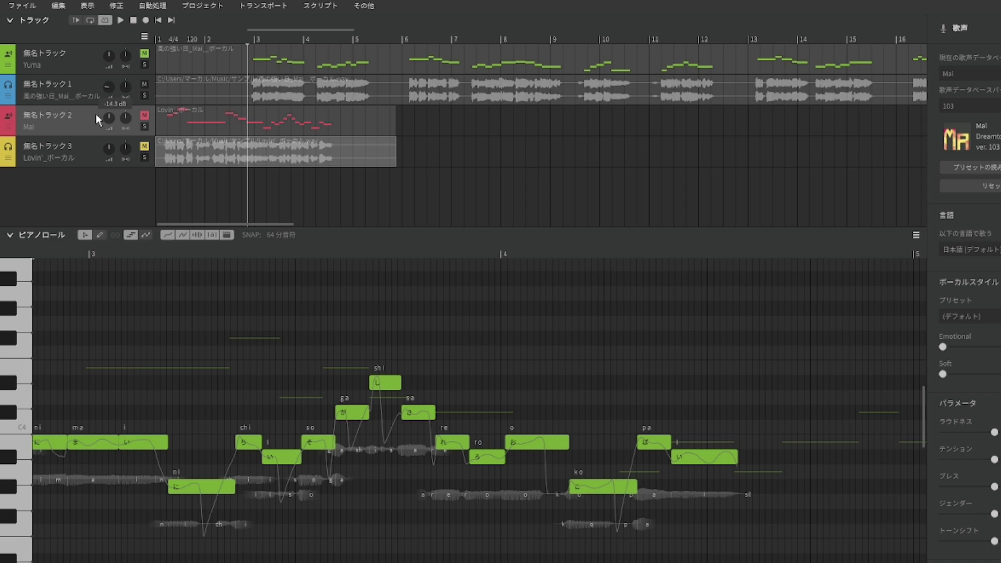
- Unmute the Yuma track, mute the 風の強い日_Mai__ボーカル audio and play back Yuma's converted notes
{"action": "left_click", "coordinate": [61, 63]}
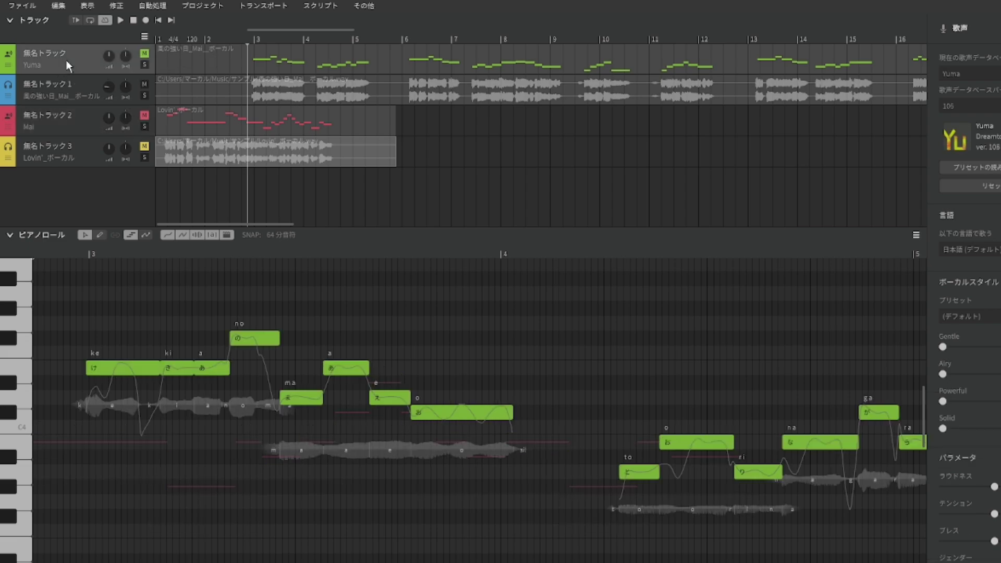
{"action": "left_click", "coordinate": [145, 54]}
{"action": "left_click", "coordinate": [145, 84]}
{"action": "key", "text": "space"}
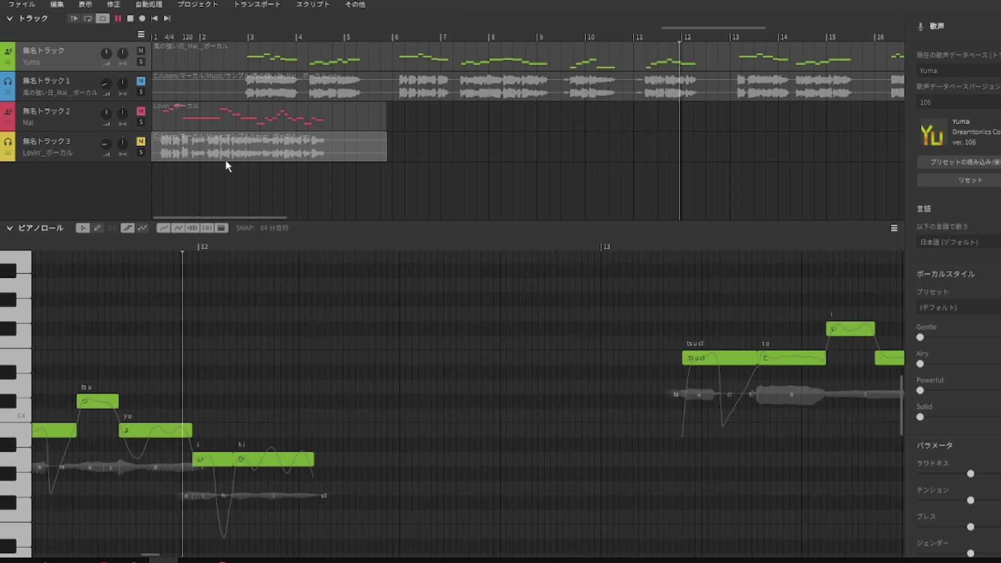
{"action": "key", "text": "space"}
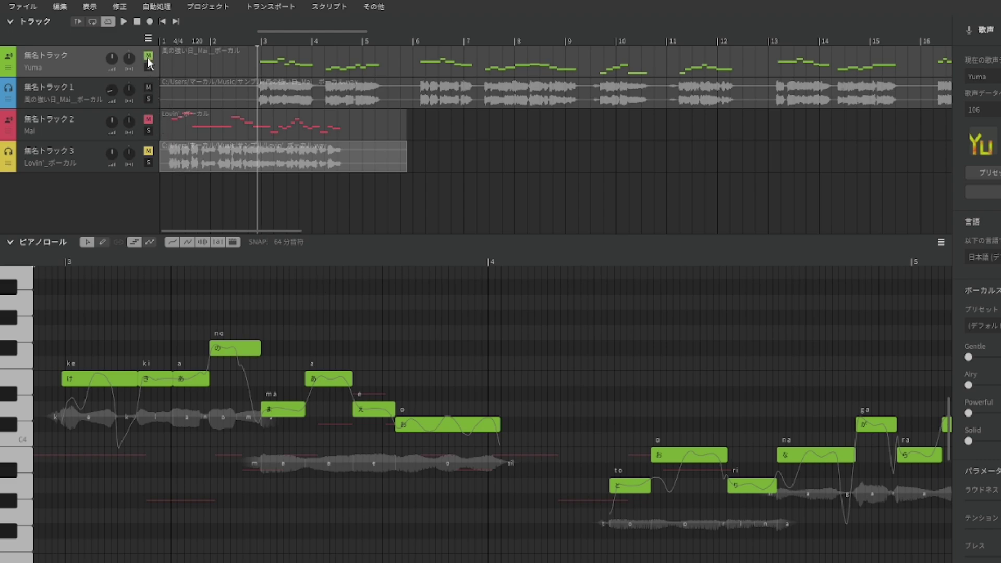
- Unmute the Mai track and the Lovin'_ボーカル audio track
{"action": "left_click", "coordinate": [148, 120]}
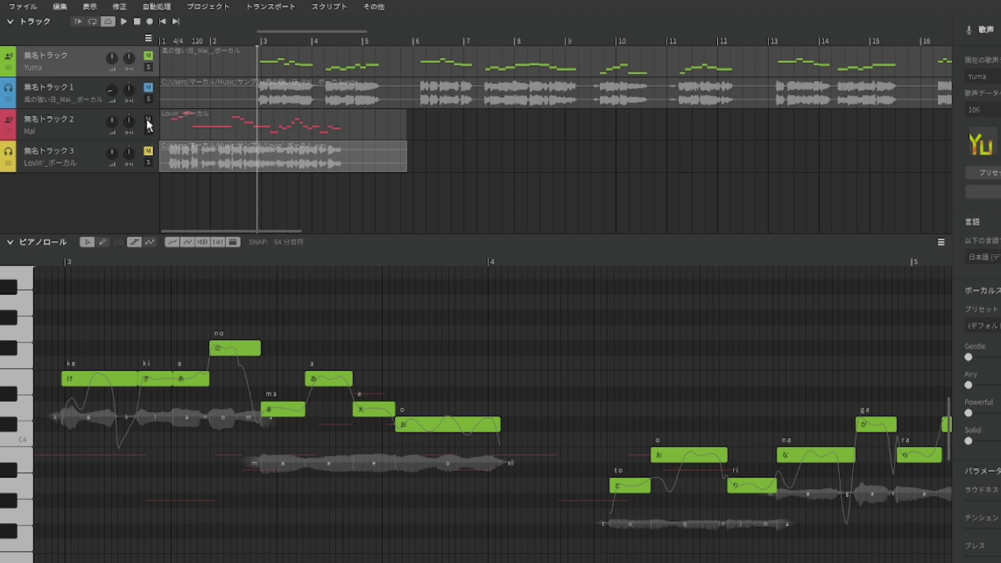
{"action": "left_click", "coordinate": [148, 151]}
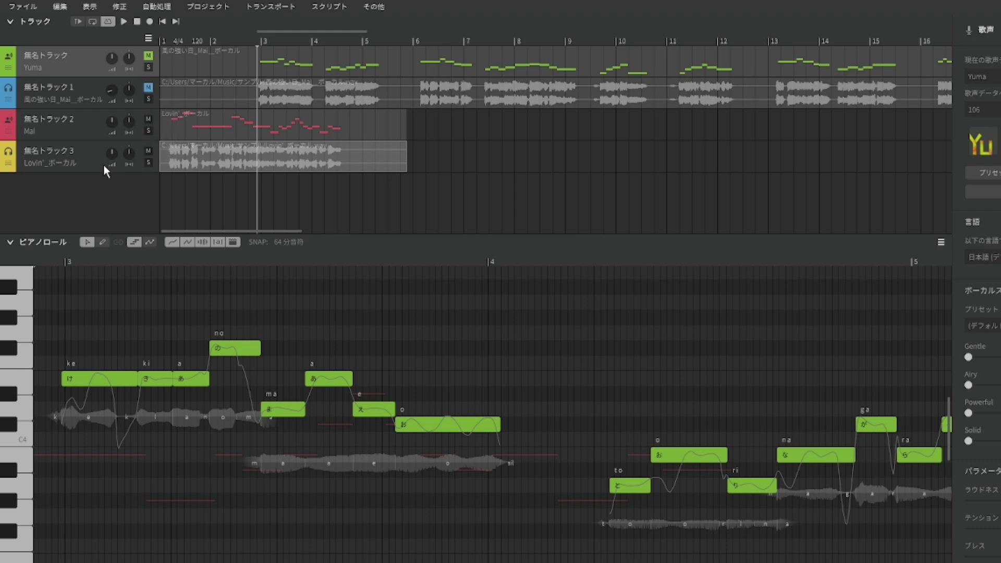